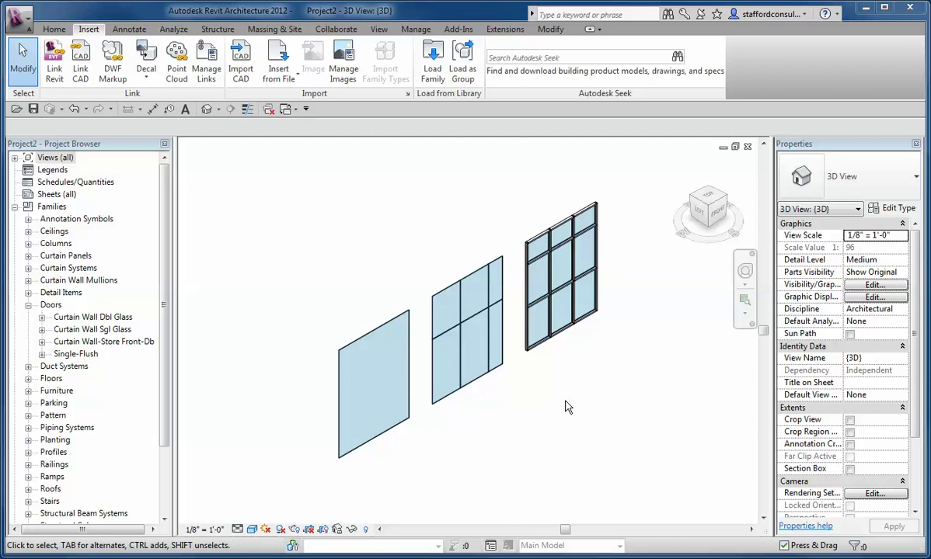
Inspect the left, middle and right Storefront curtain walls by selecting each, then reselect the left wall.
click(407, 428)
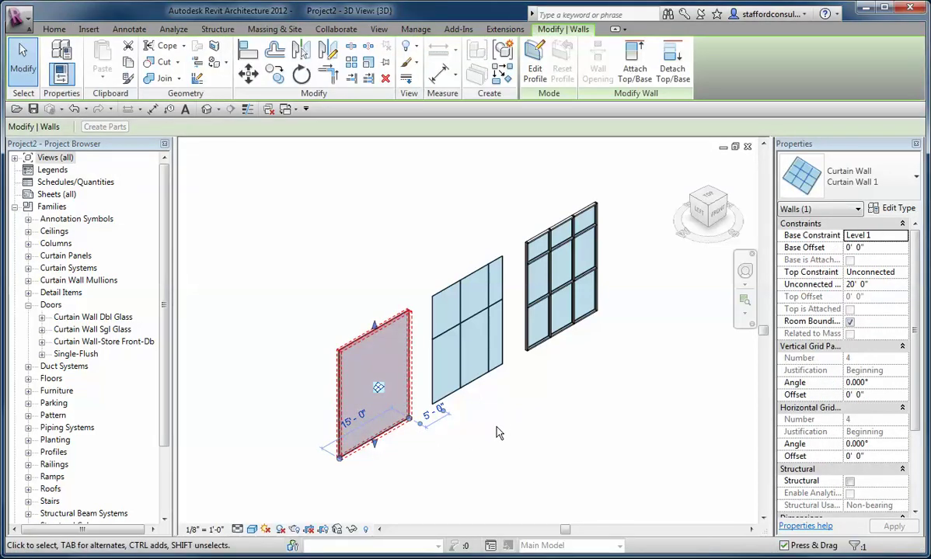
click(480, 379)
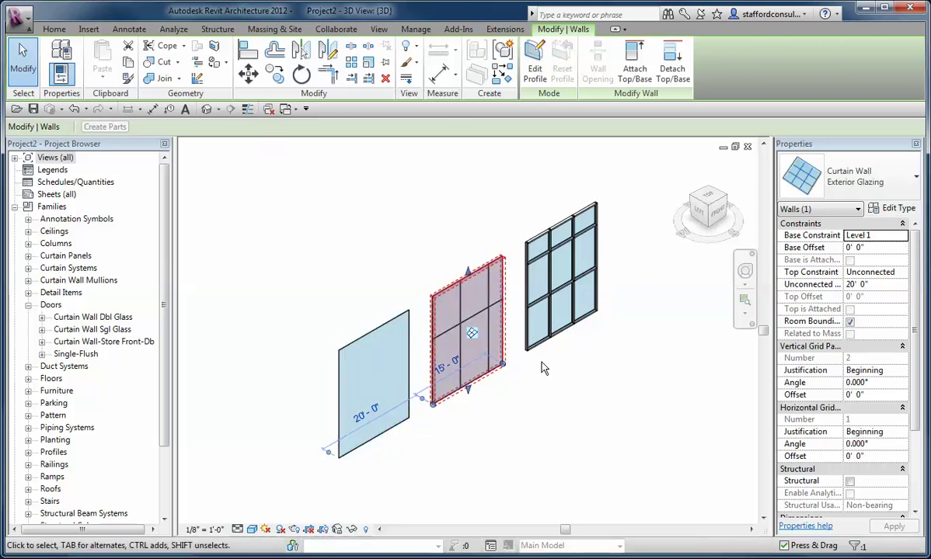
click(545, 357)
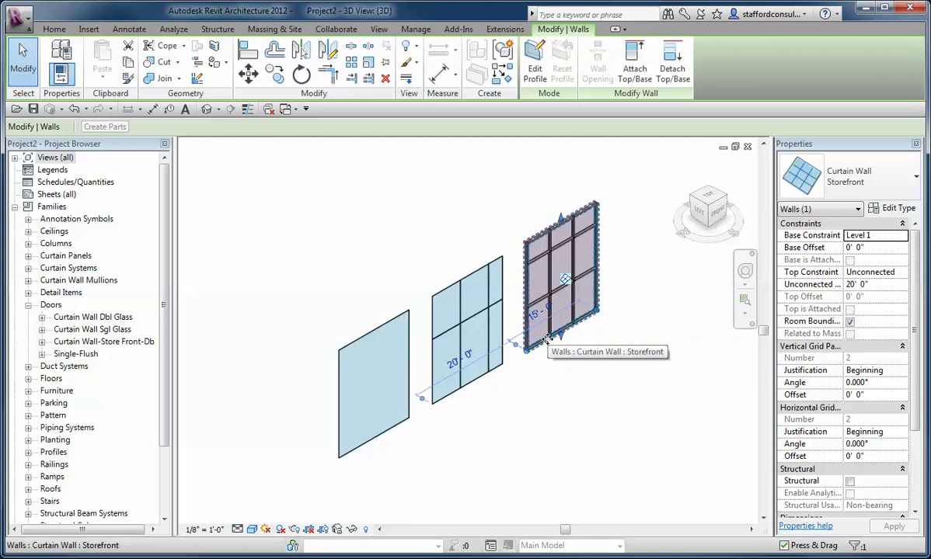
click(378, 432)
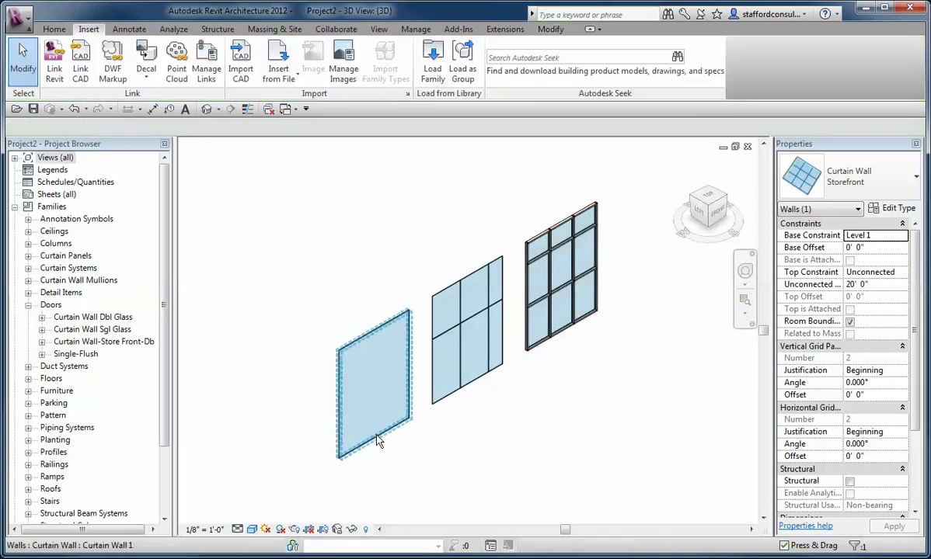
click(462, 438)
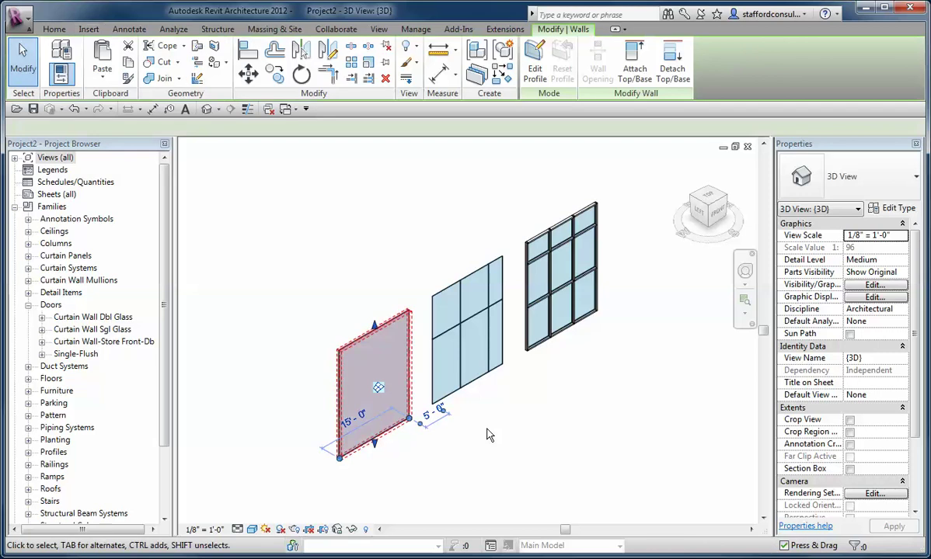
click(476, 359)
click(545, 351)
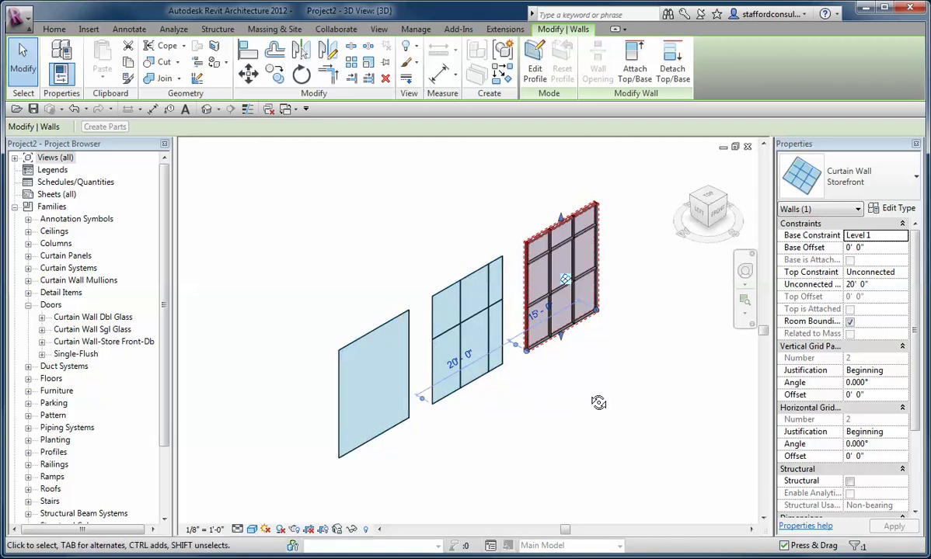
shift+middle_drag(598, 403, 585, 382)
key(Escape)
click(374, 403)
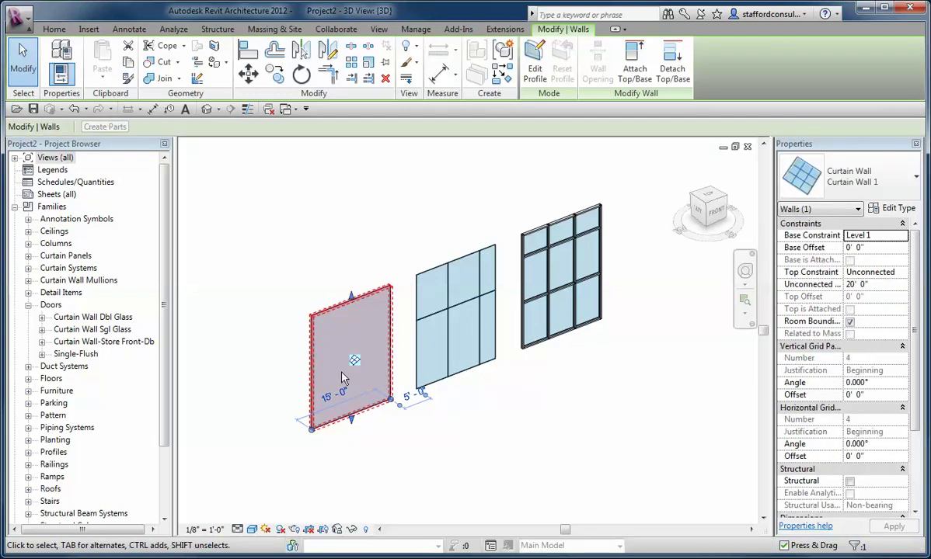
scroll(340, 382, up, 2)
scroll(346, 387, up, 1)
Add two vertical and two horizontal curtain grid lines to the left wall, one at 9'-0".
click(54, 29)
click(378, 68)
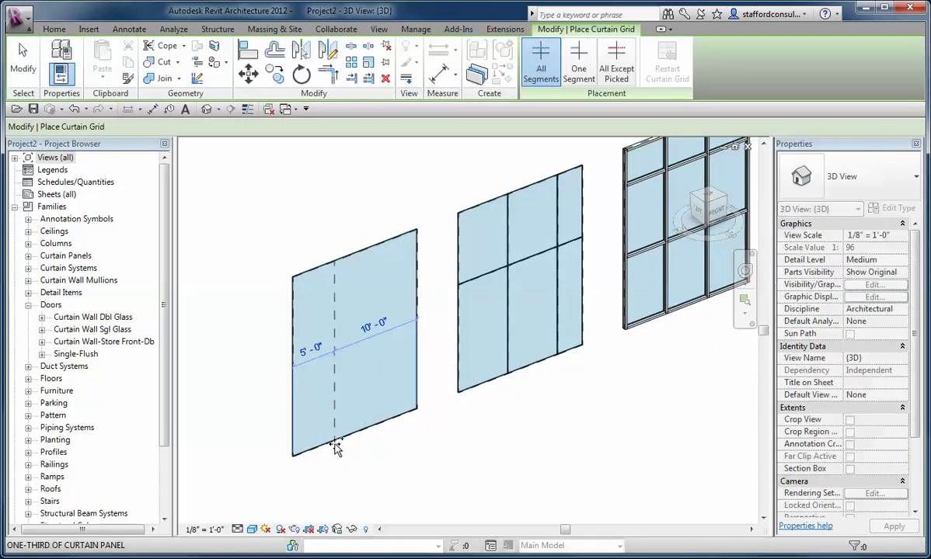
click(334, 447)
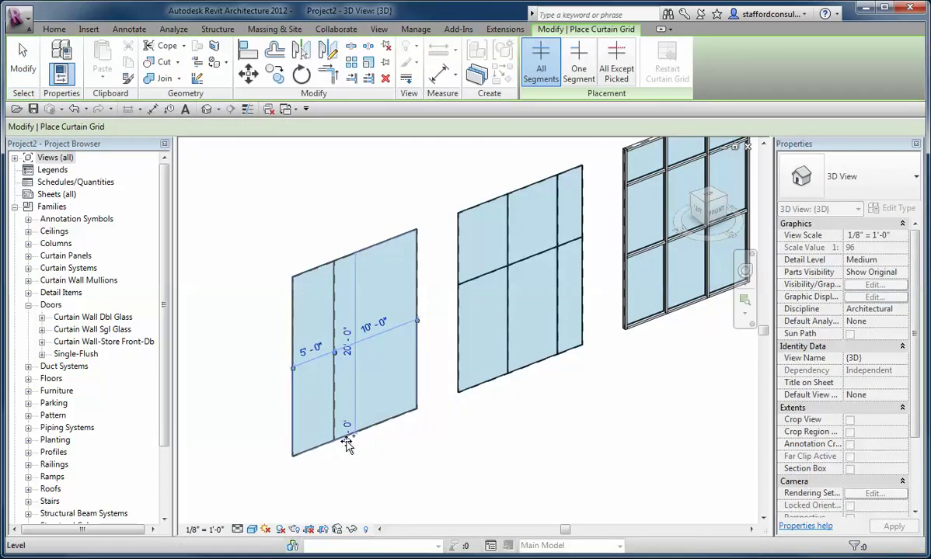
click(384, 426)
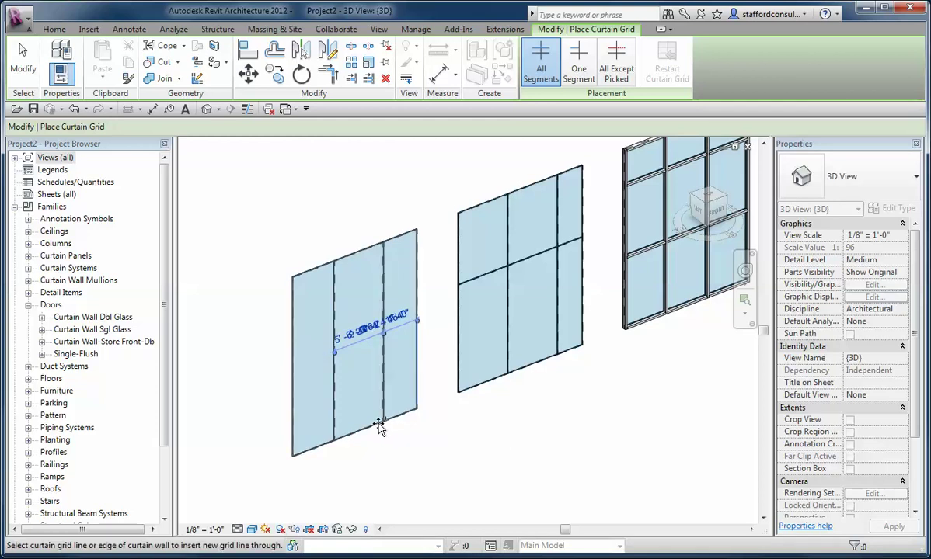
click(293, 377)
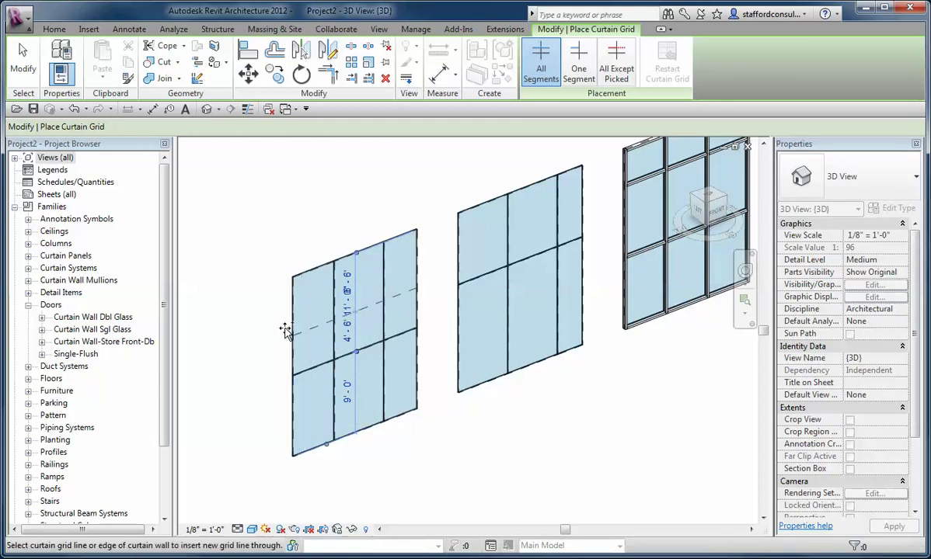
click(310, 332)
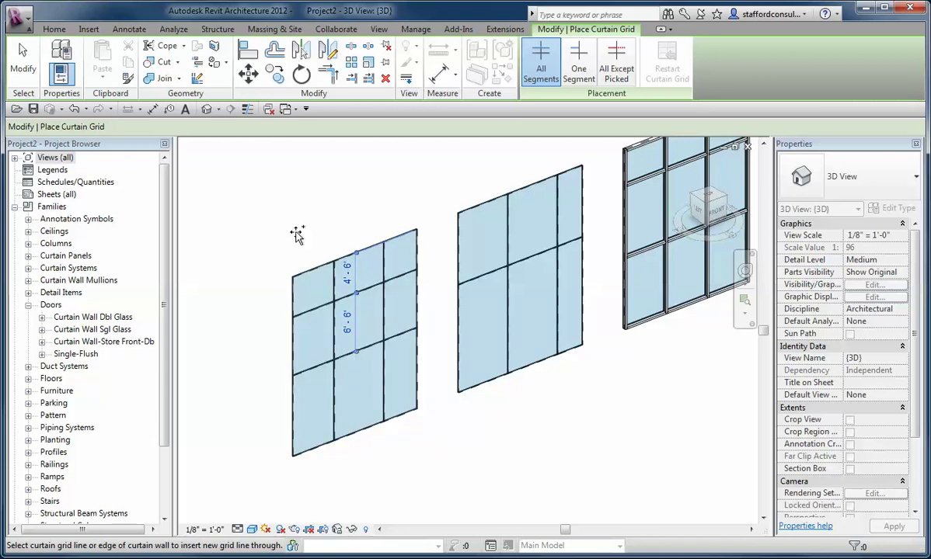
click(11, 51)
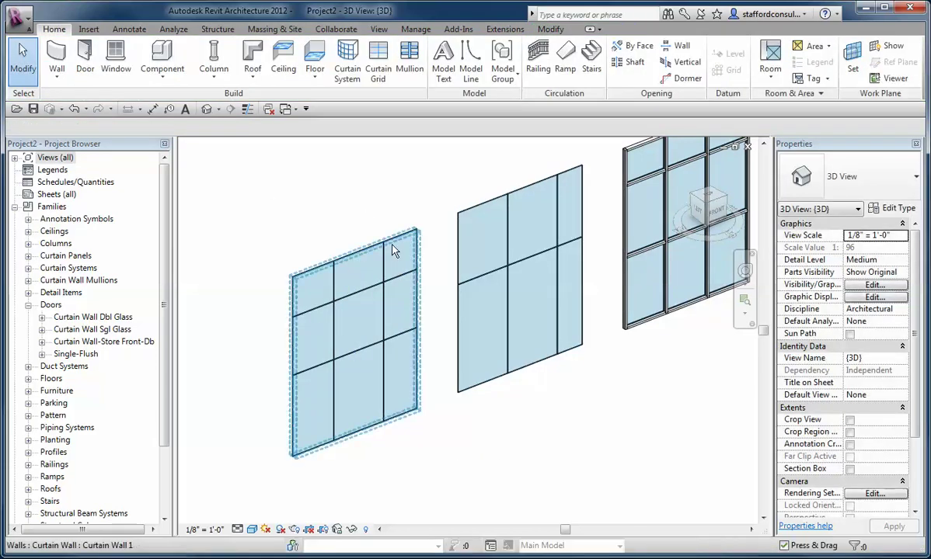
click(510, 205)
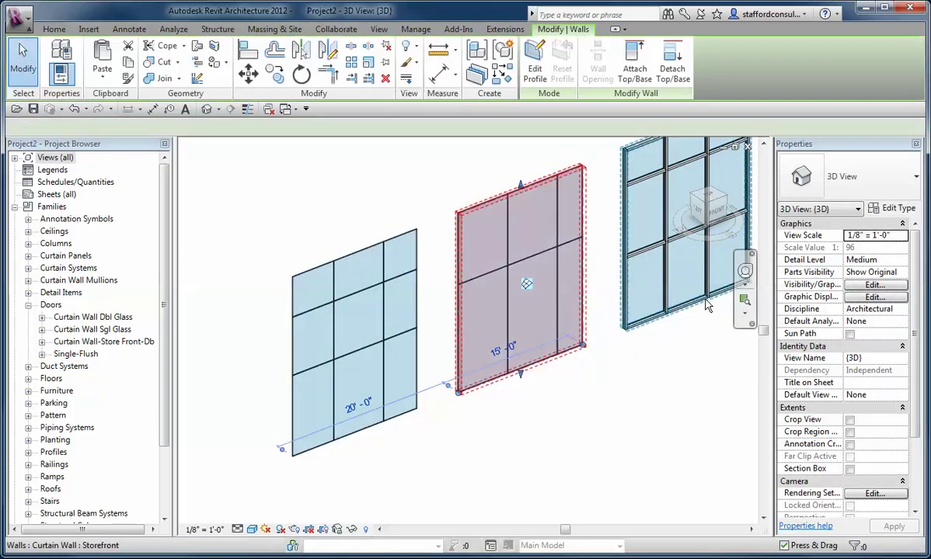
click(892, 208)
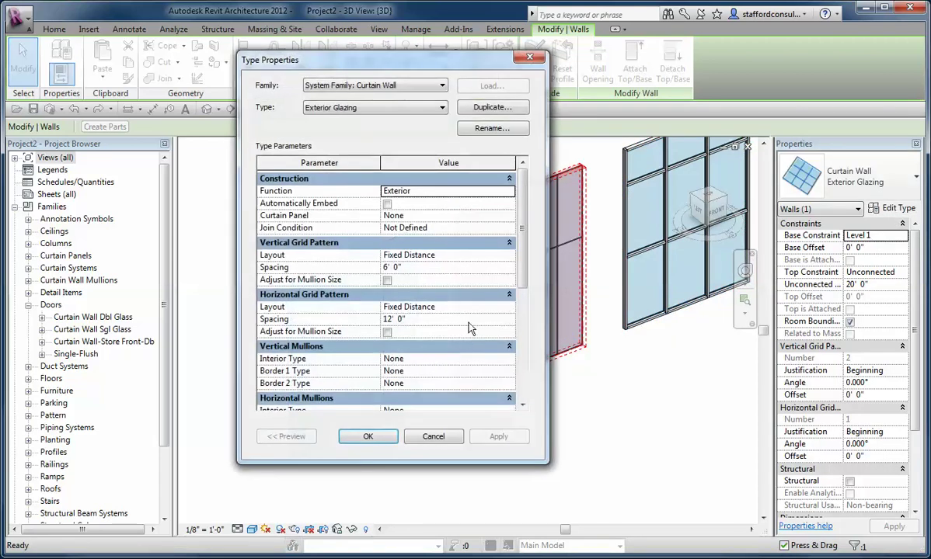
click(427, 269)
click(424, 319)
click(456, 440)
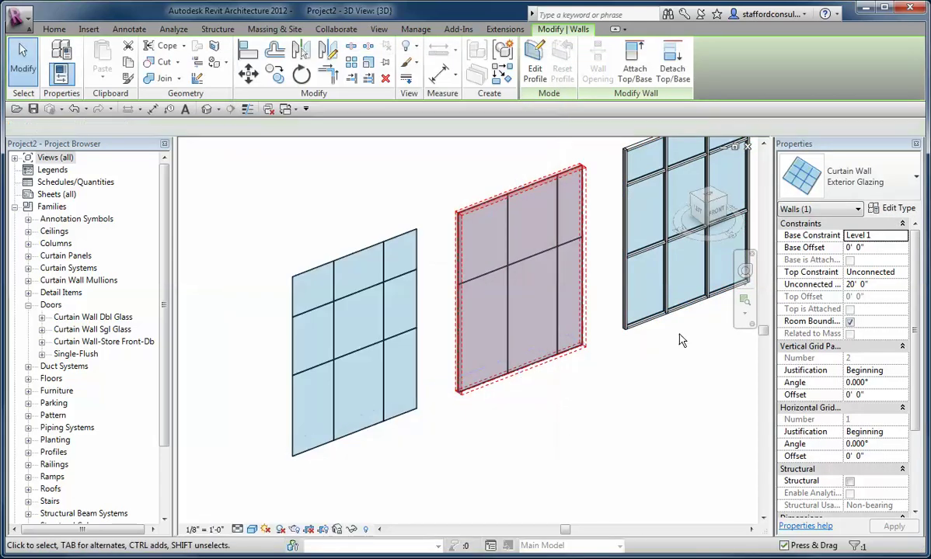
key(Escape)
click(661, 315)
click(898, 208)
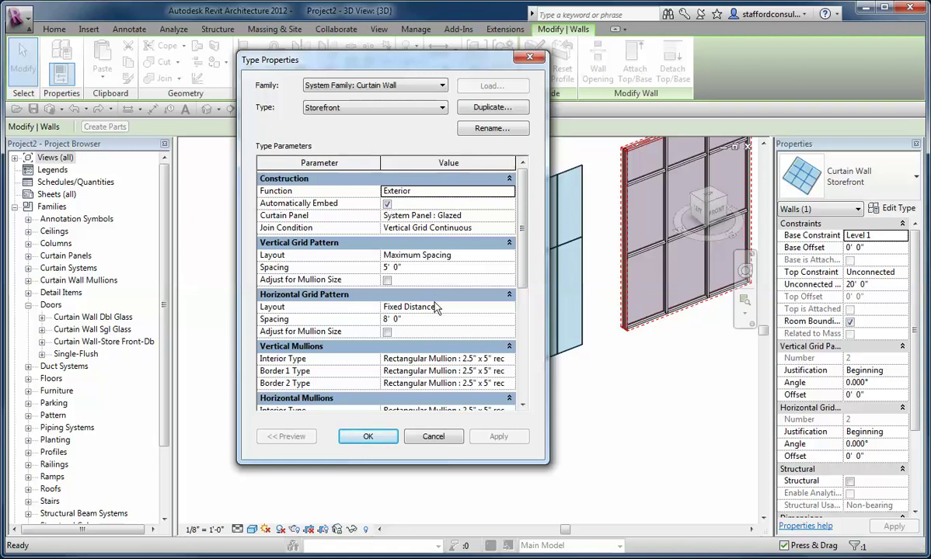
scroll(487, 326, down, 3)
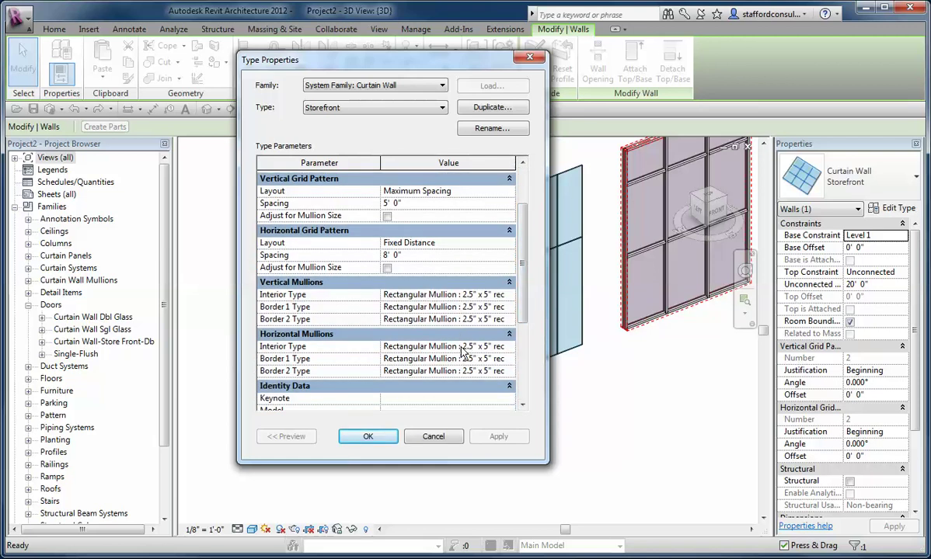
click(433, 437)
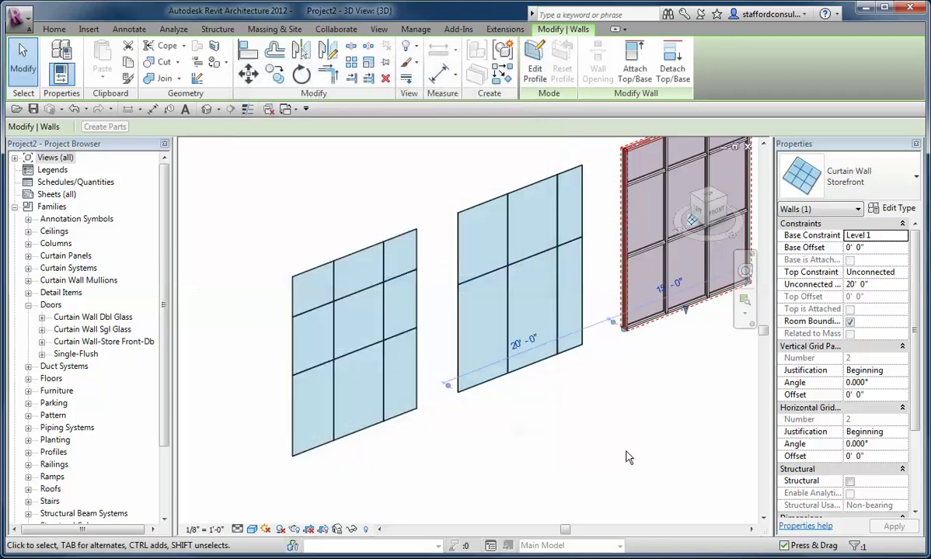
click(629, 441)
middle_drag(630, 441, 614, 443)
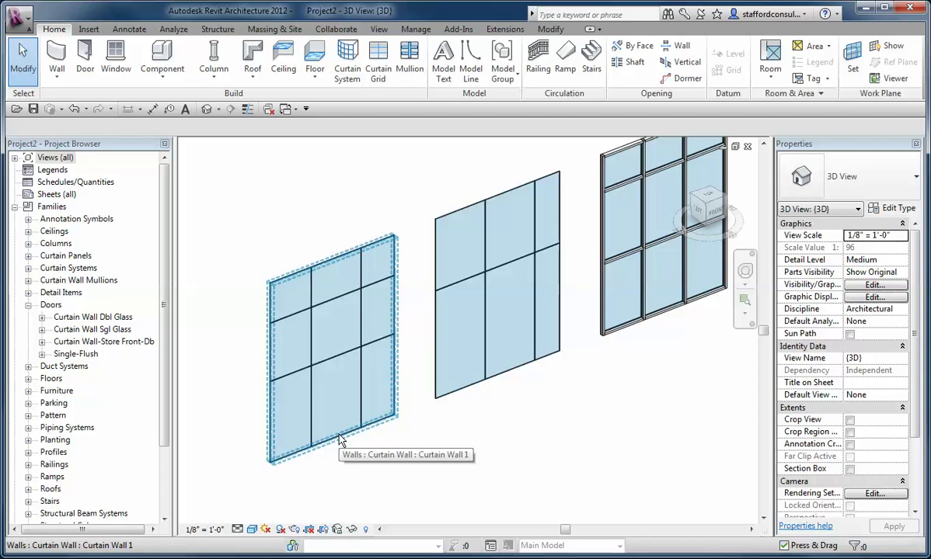
Change the lower middle glazed panel to a Store Front Double Door.
key(Tab)
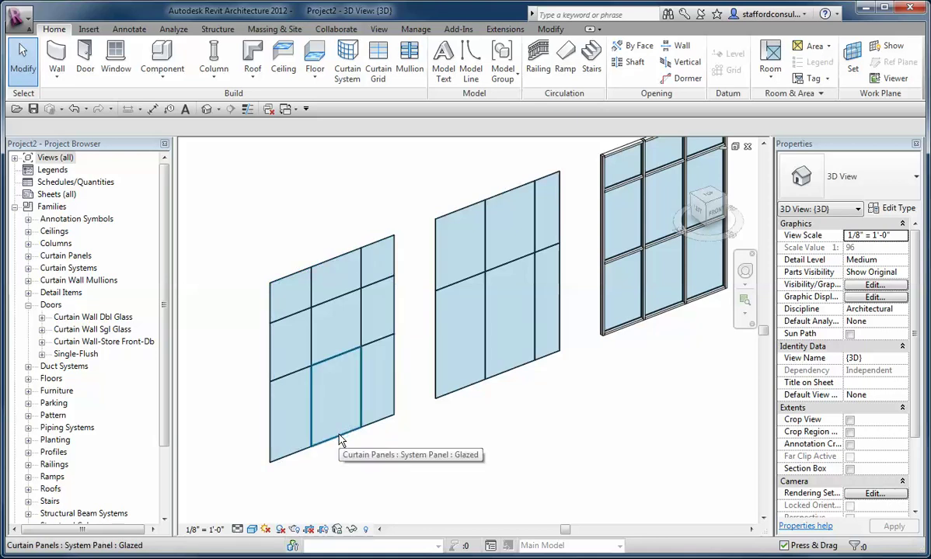
click(339, 435)
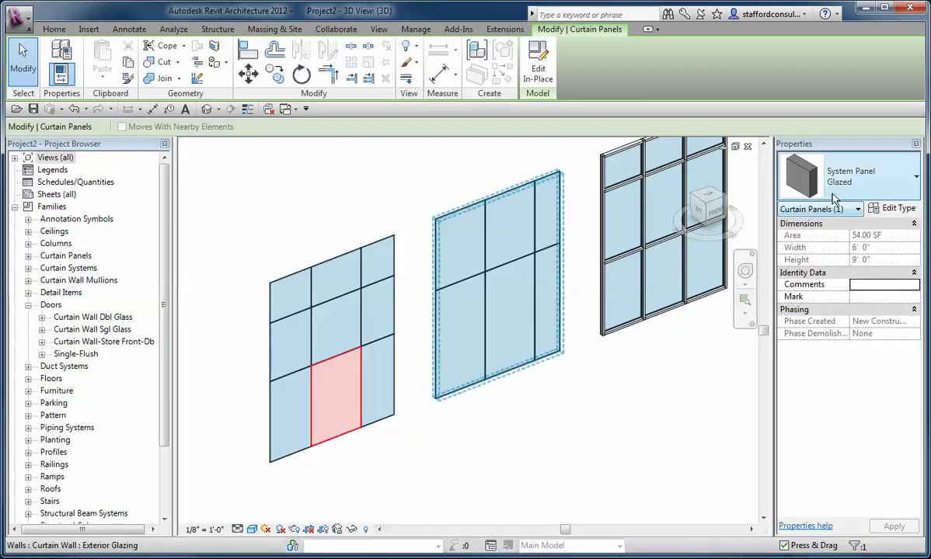
click(871, 190)
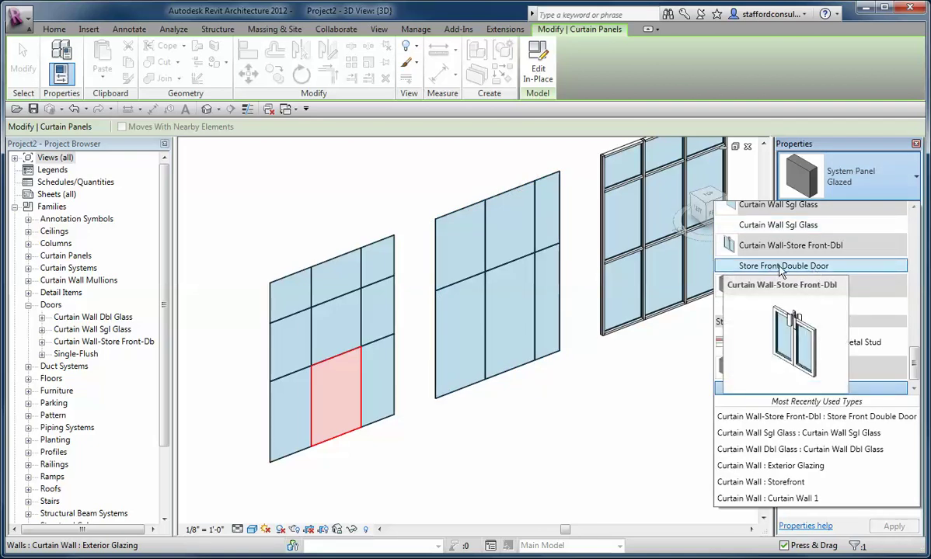
click(824, 268)
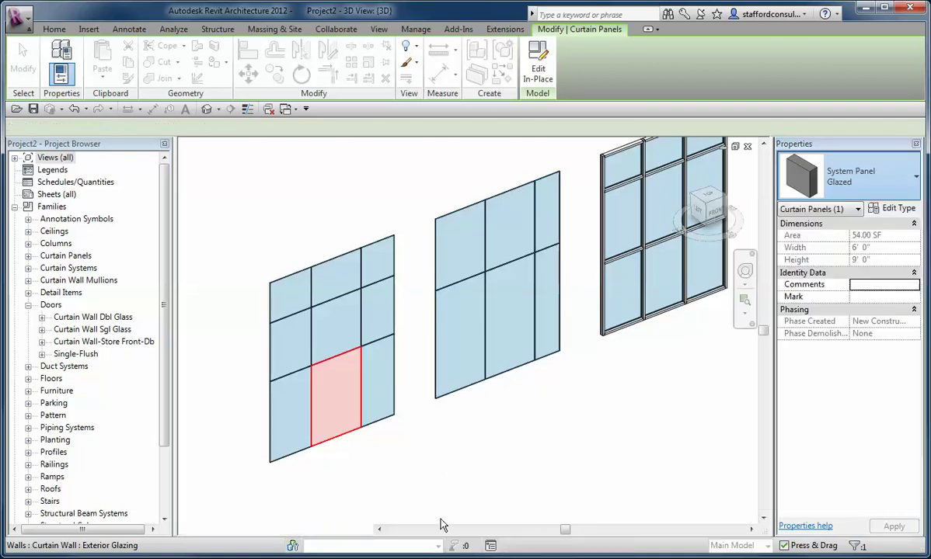
Deselect the new double door and zoom the 3D view in on it.
click(394, 460)
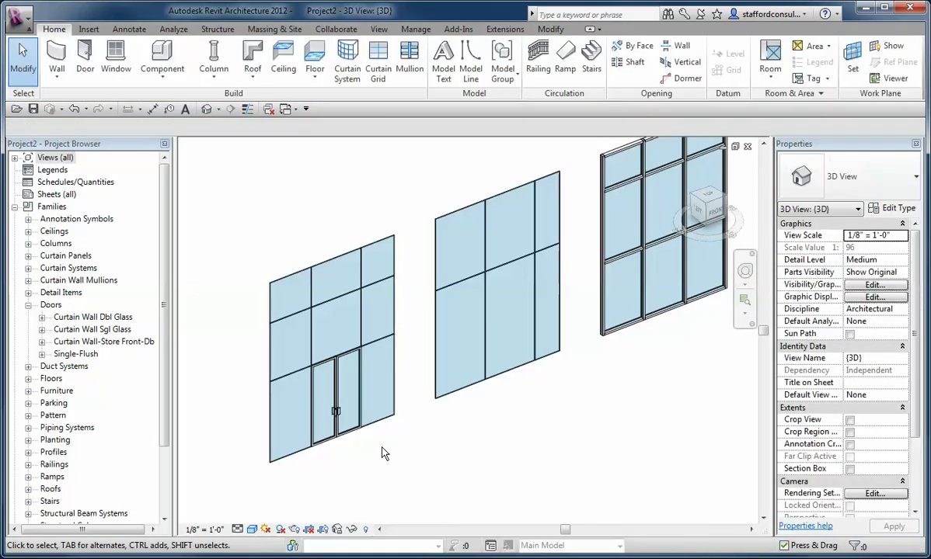
scroll(327, 452, up, 2)
scroll(336, 456, up, 2)
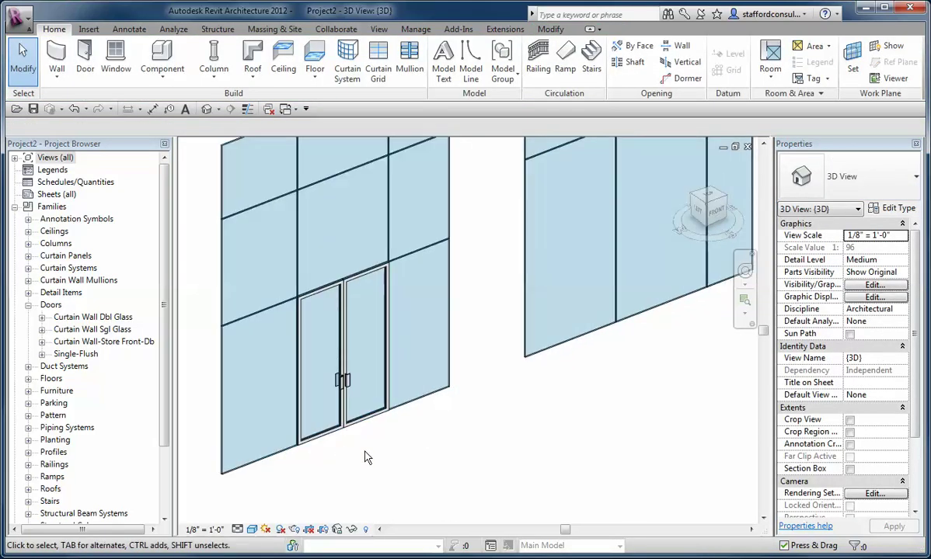
click(287, 109)
Switch to the North elevation and zoom in on the double door.
click(247, 159)
click(744, 207)
drag(458, 299, 540, 364)
scroll(409, 287, up, 2)
middle_drag(387, 251, 392, 279)
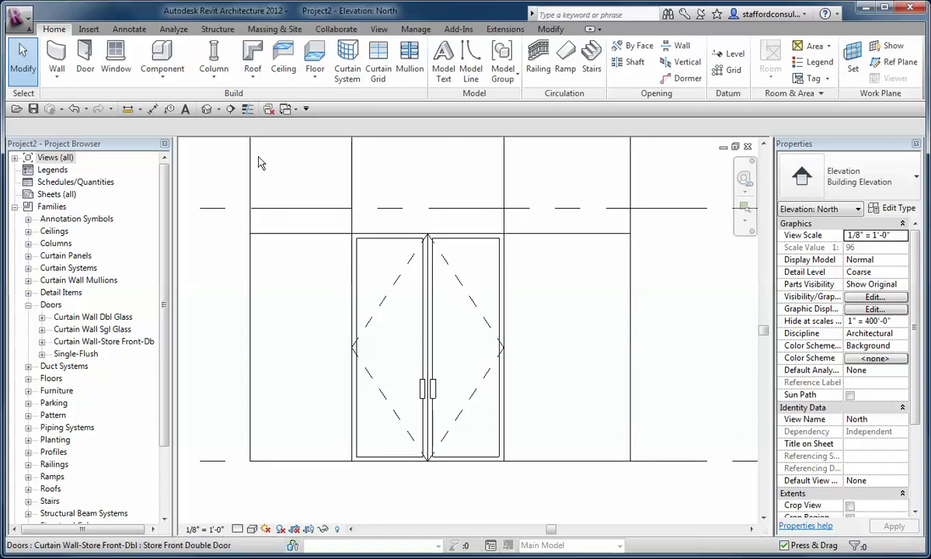
Select the horizontal grid above the door and change its height dimension to 7'-0".
click(353, 200)
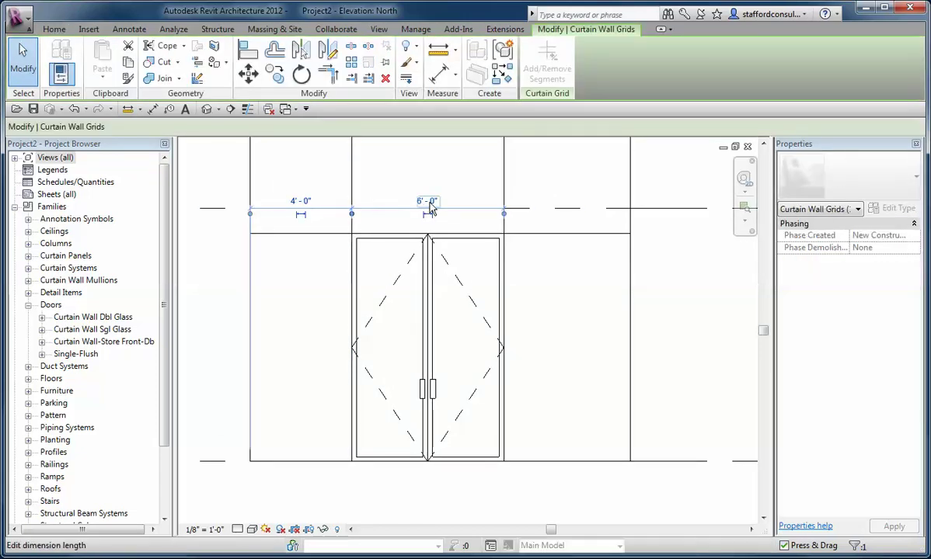
click(527, 234)
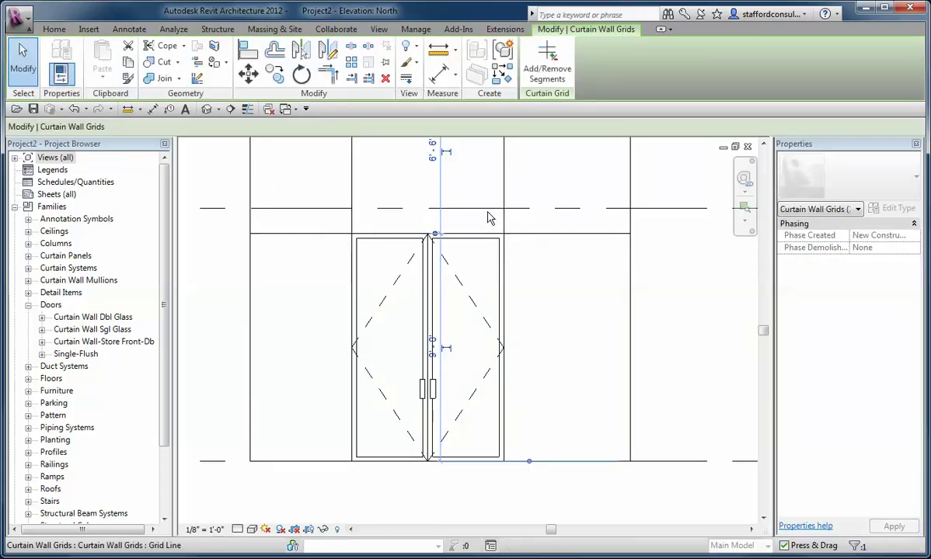
click(436, 359)
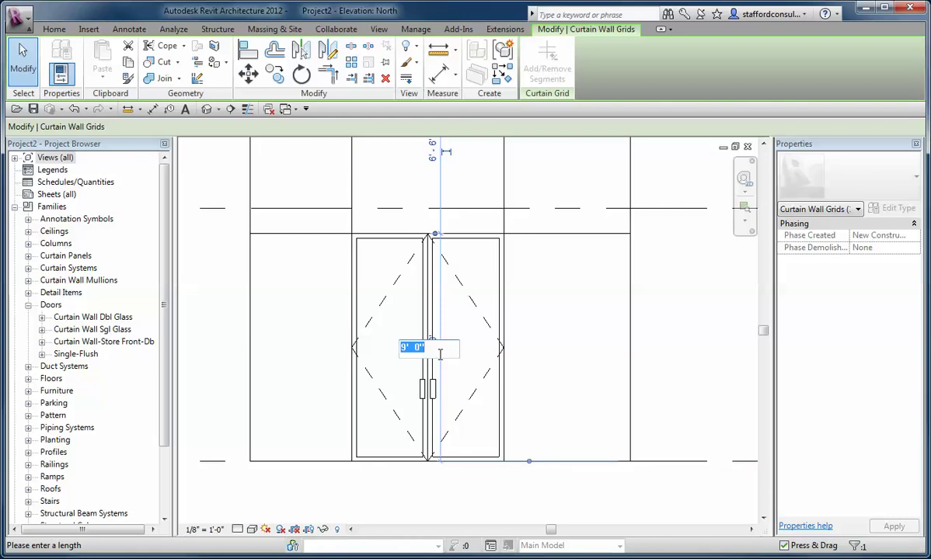
text(7)
key(Return)
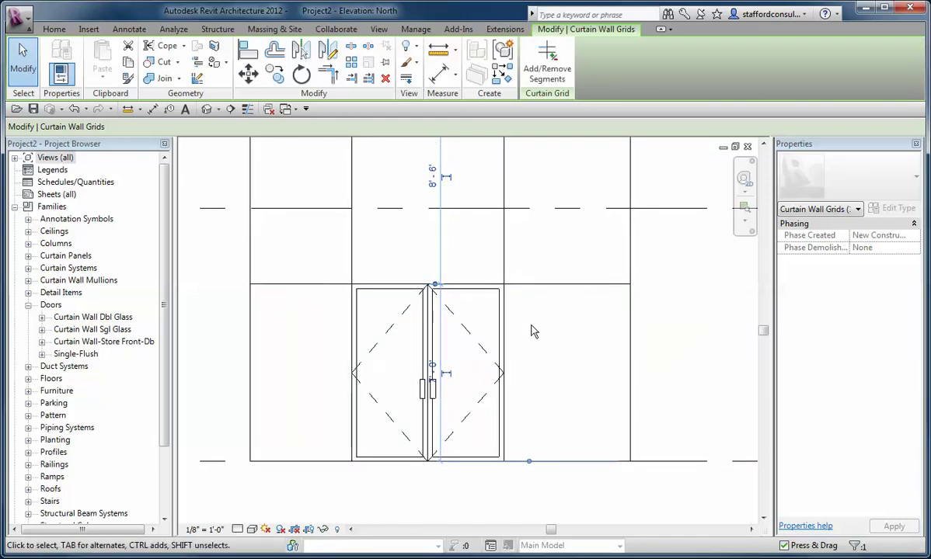
Add mullions on the grid lines left, right and above the double door.
click(505, 308)
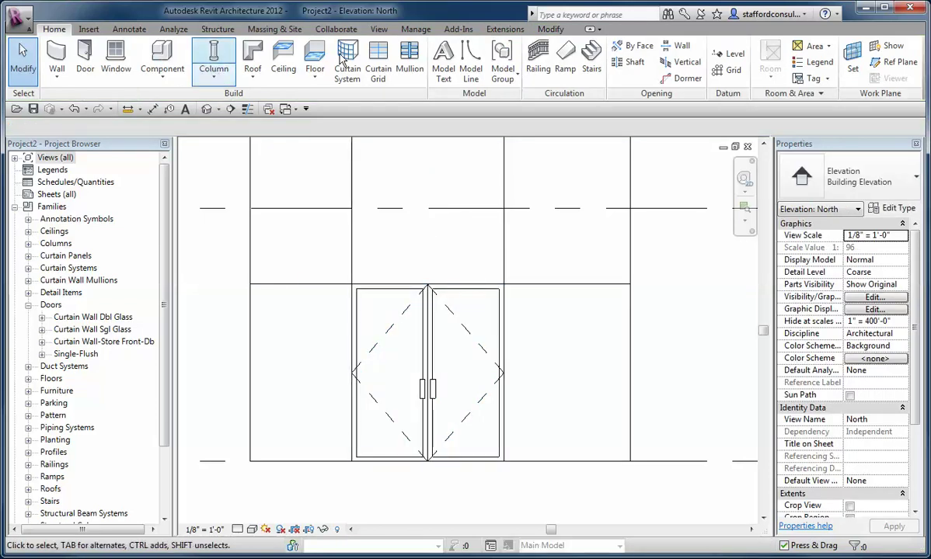
click(409, 62)
click(506, 268)
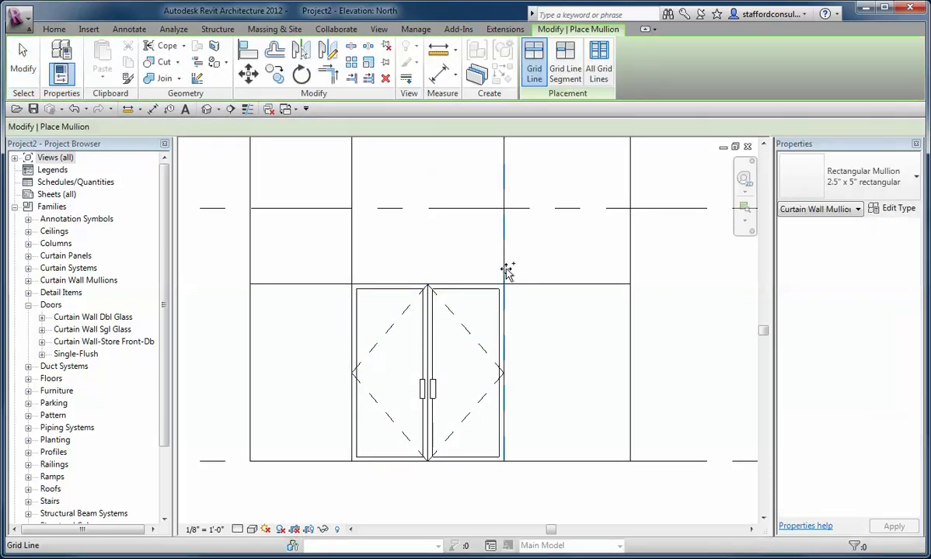
click(350, 272)
click(380, 276)
key(Escape)
key(Escape)
Measure the door opening's height and width, then select the vertical grid right of the door.
click(128, 108)
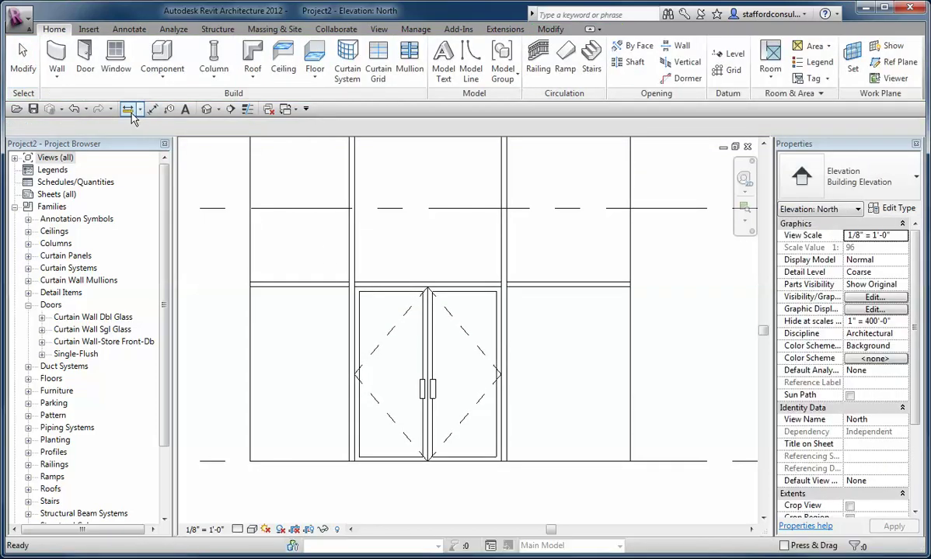
click(355, 287)
click(354, 460)
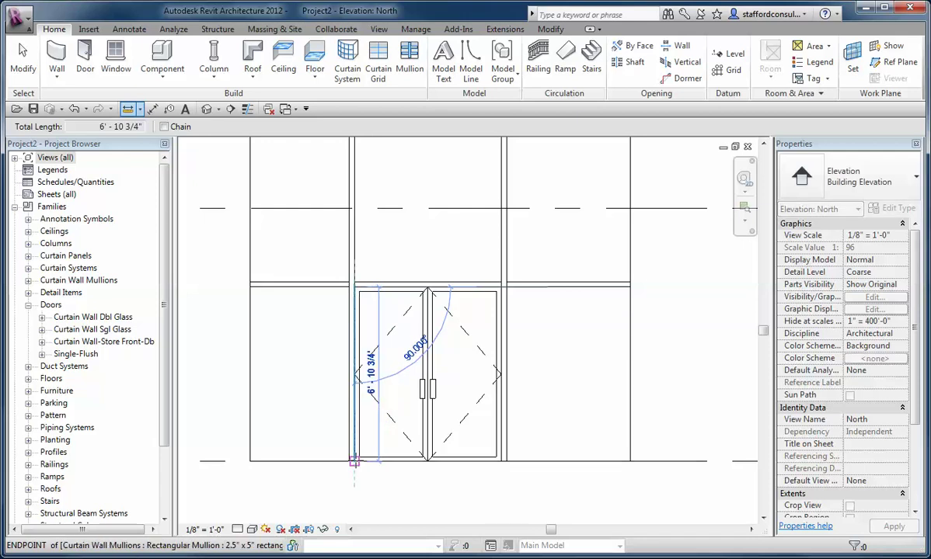
click(354, 287)
click(502, 286)
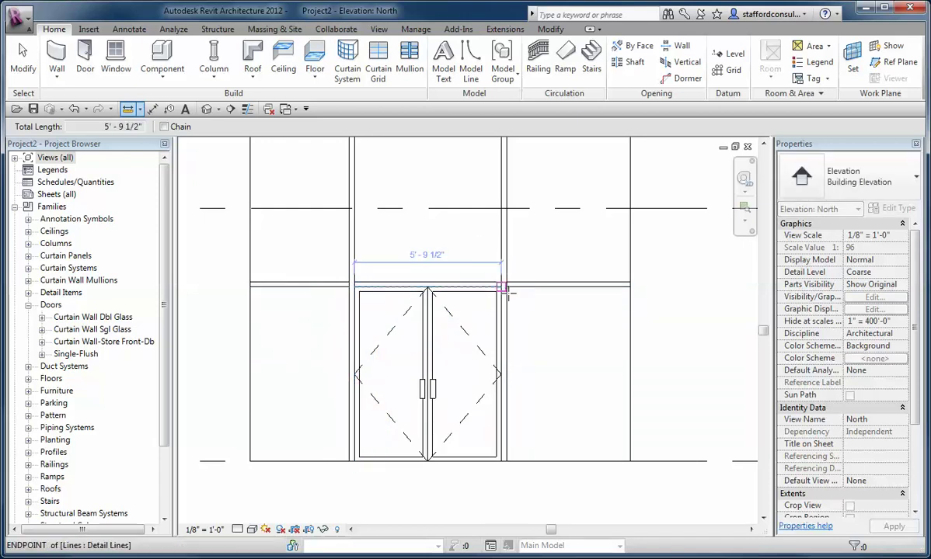
key(Escape)
key(Escape)
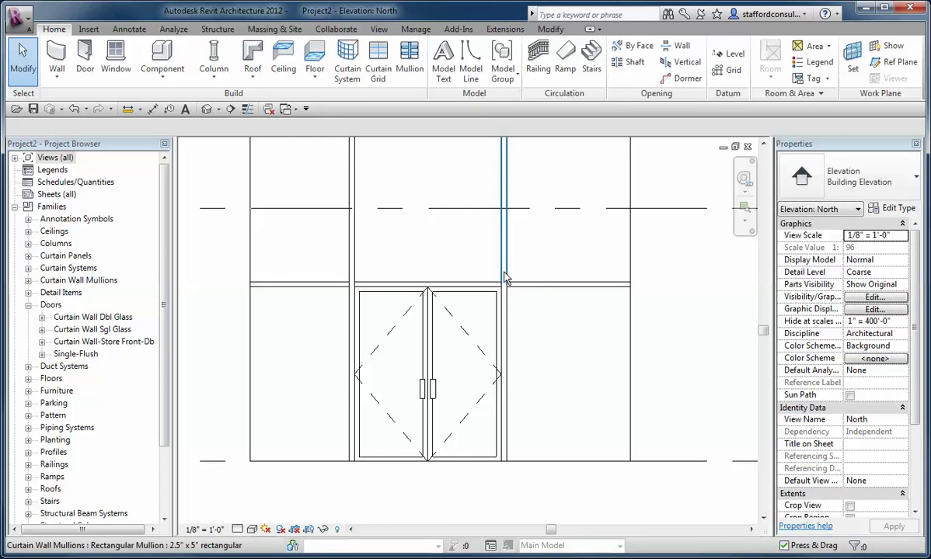
key(Tab)
key(Tab)
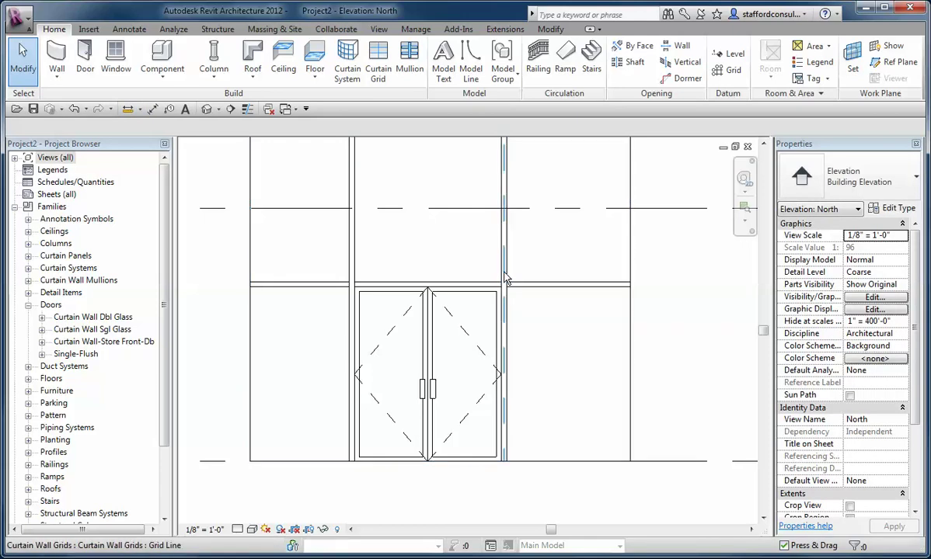
click(505, 279)
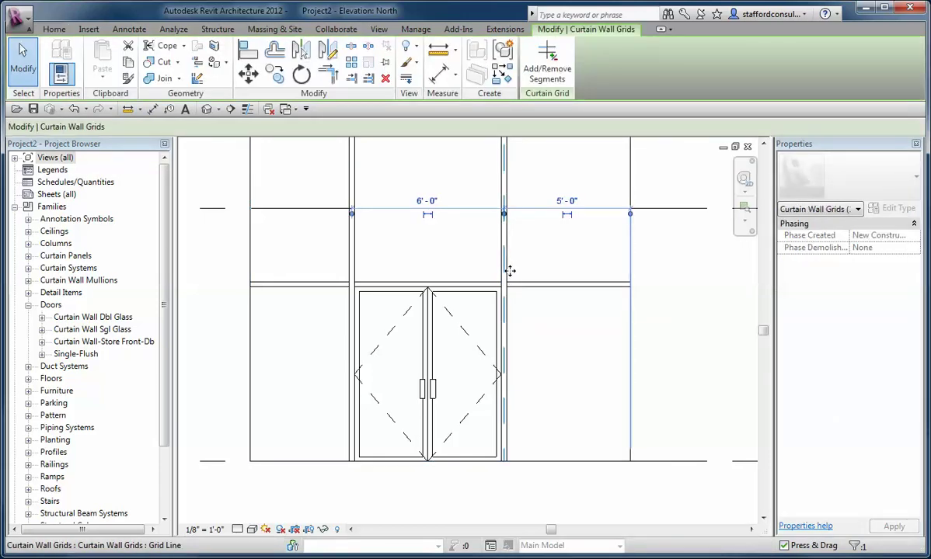
Respace the vertical grids so the door bay is 6'-1 1/4", then 6'-2 1/2" wide.
click(426, 201)
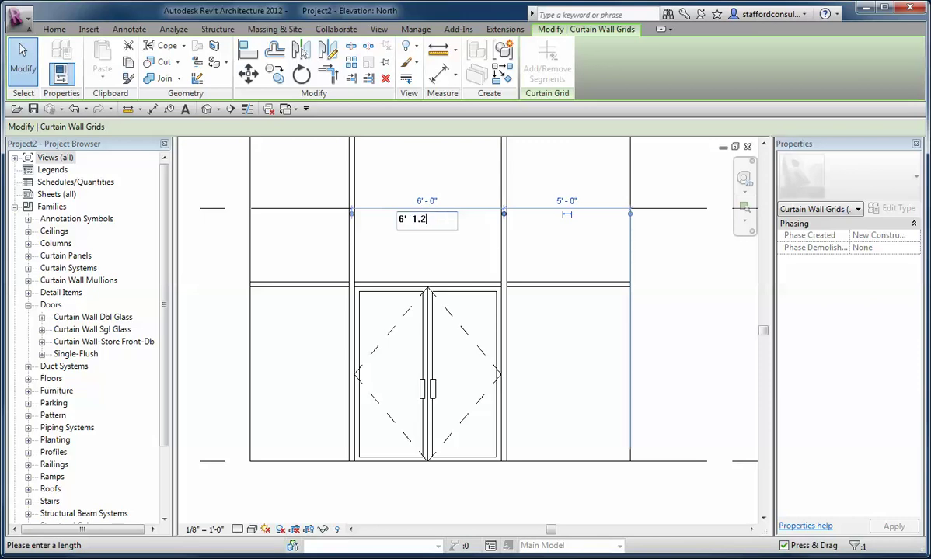
text(6' 1.25)
key(Return)
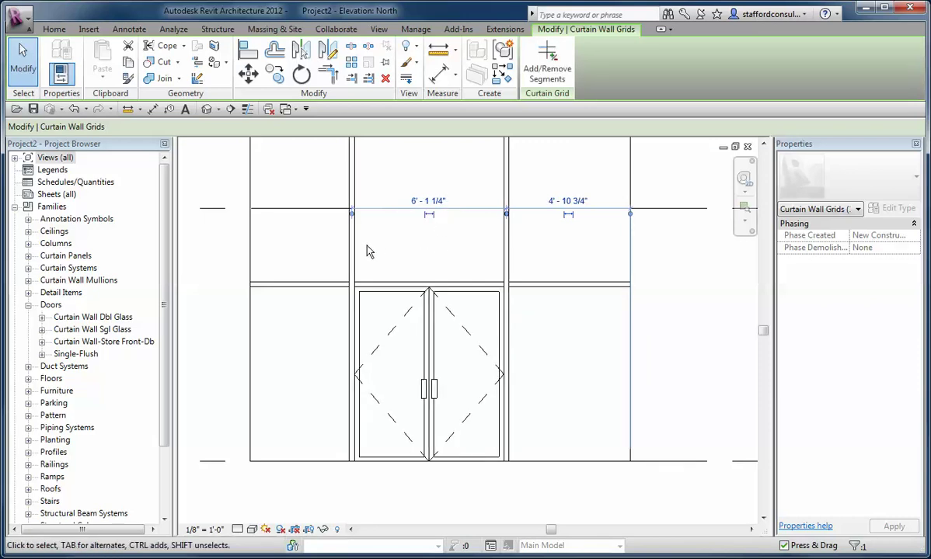
click(353, 253)
click(429, 201)
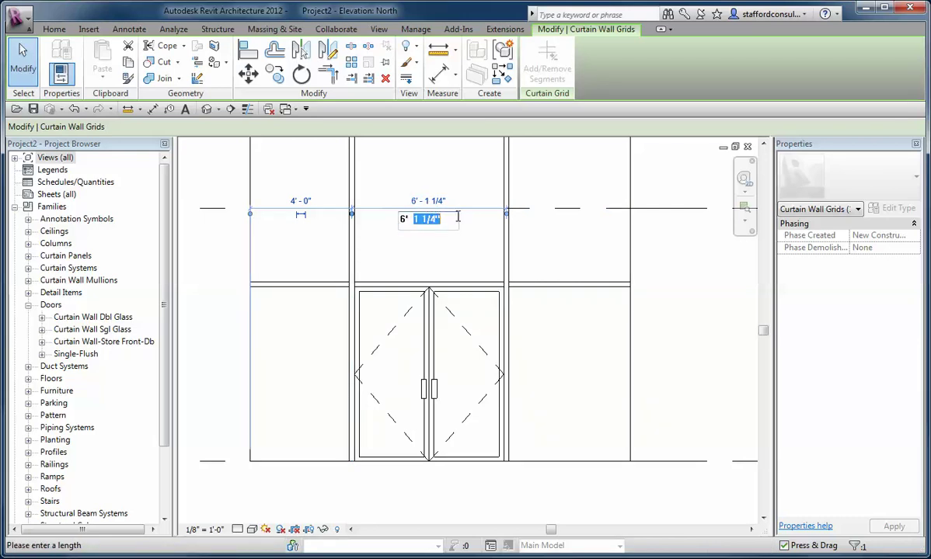
text(2.5)
key(Return)
key(Escape)
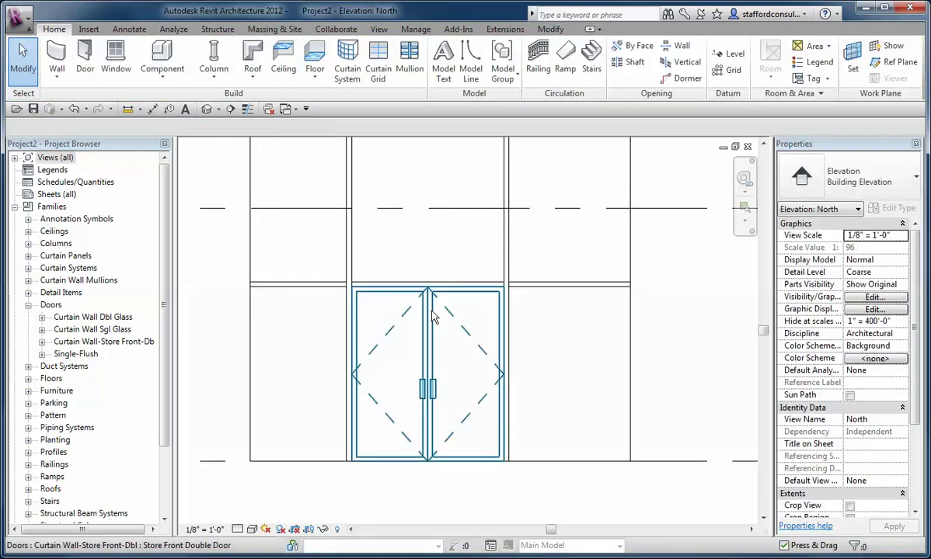
Raise the horizontal grid above the door to 7'-1 1/4".
click(531, 293)
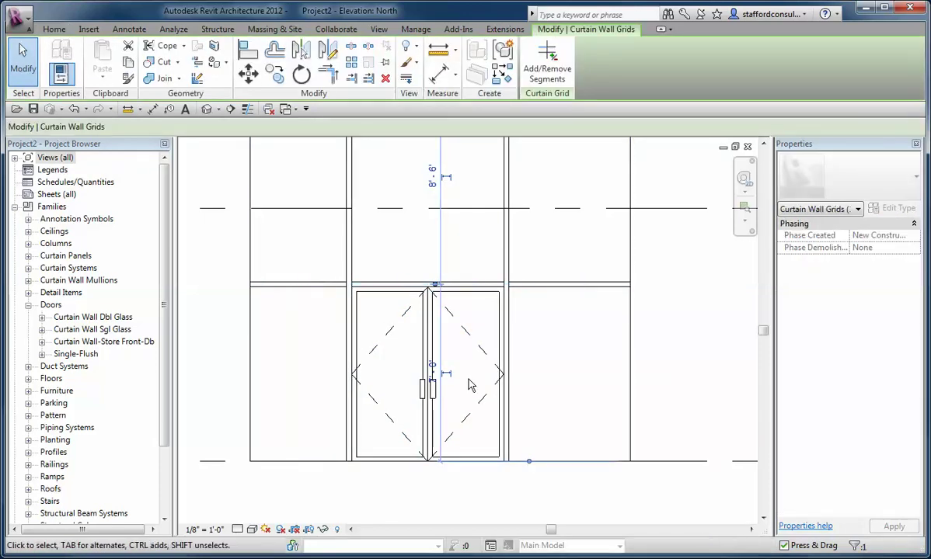
click(432, 374)
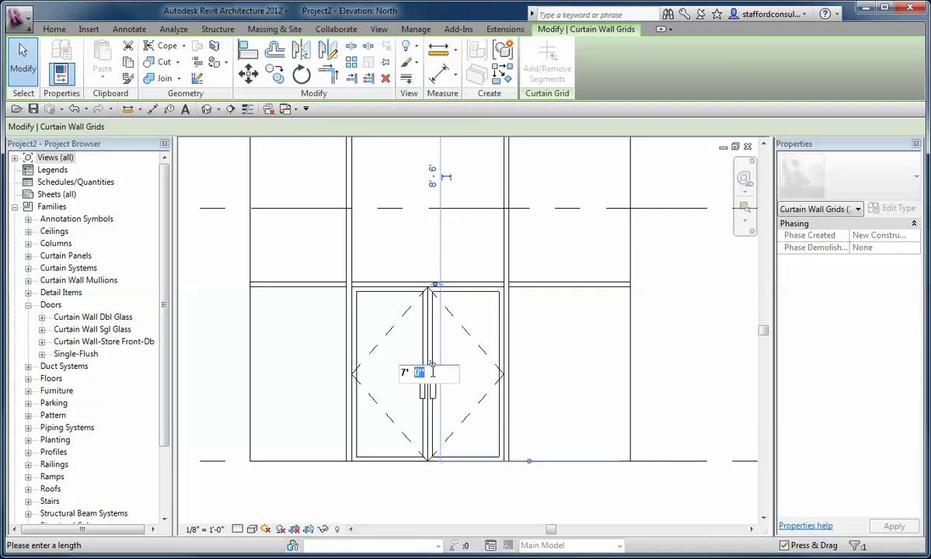
text(7' 1.25)
key(Return)
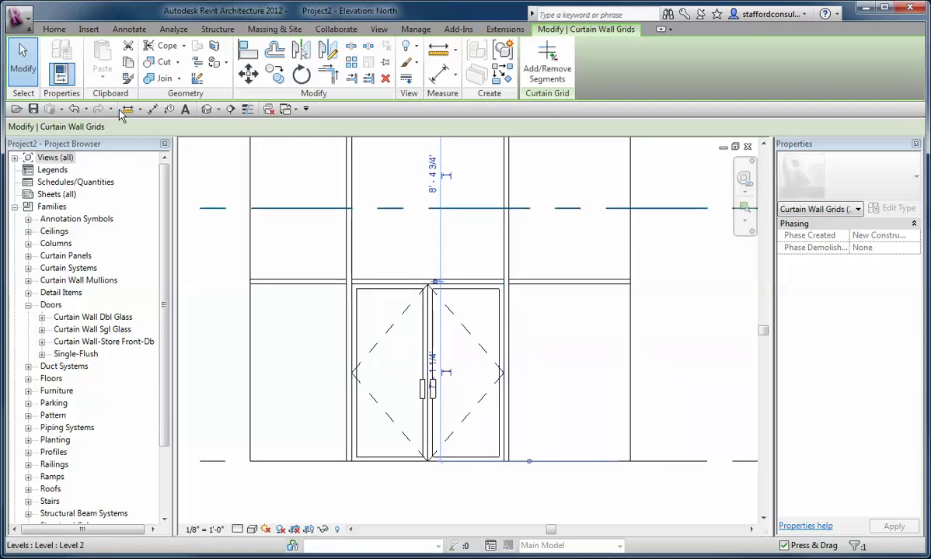
Turn on Thin Lines, measure the opening's width and height, and pan to the other wall.
click(128, 109)
click(272, 190)
key(Return)
click(352, 281)
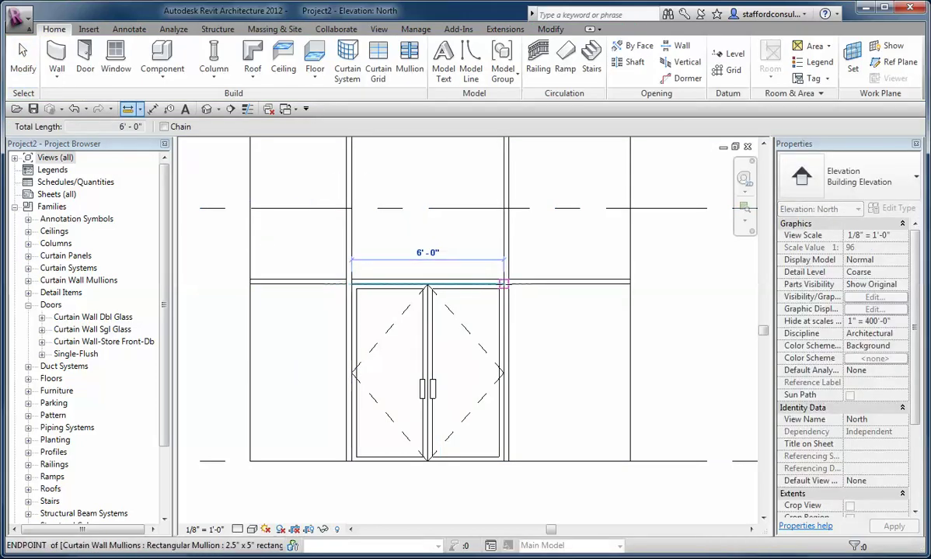
click(504, 283)
click(504, 283)
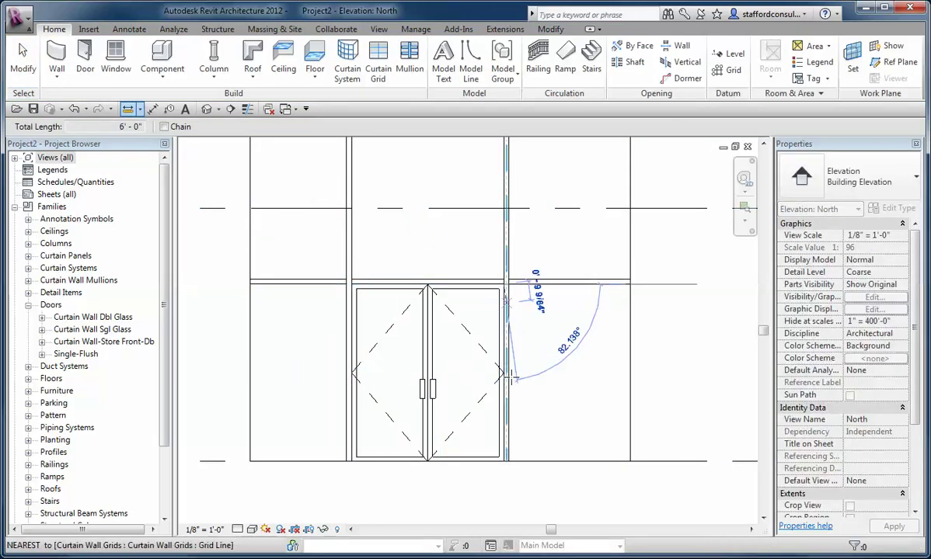
click(503, 462)
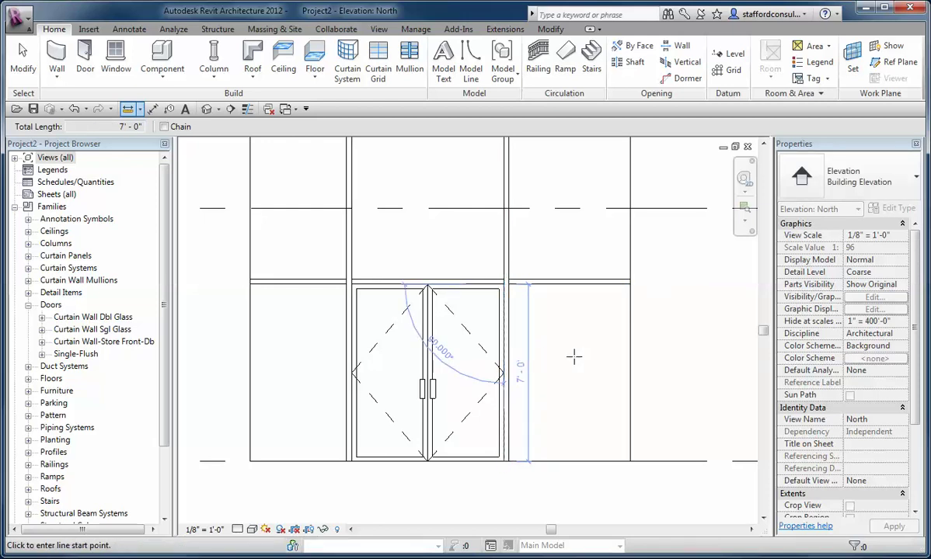
scroll(574, 355, down, 2)
middle_drag(535, 362, 527, 322)
key(Escape)
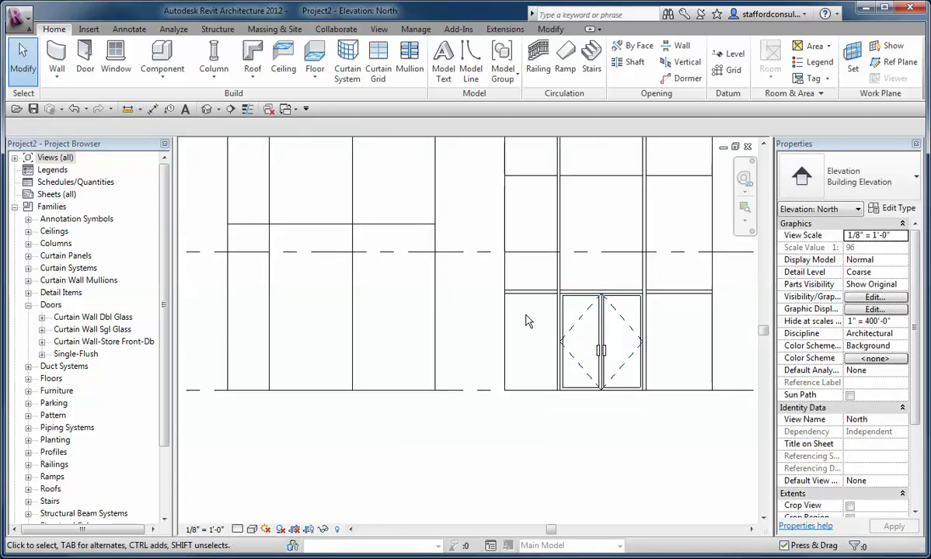
scroll(558, 311, up, 2)
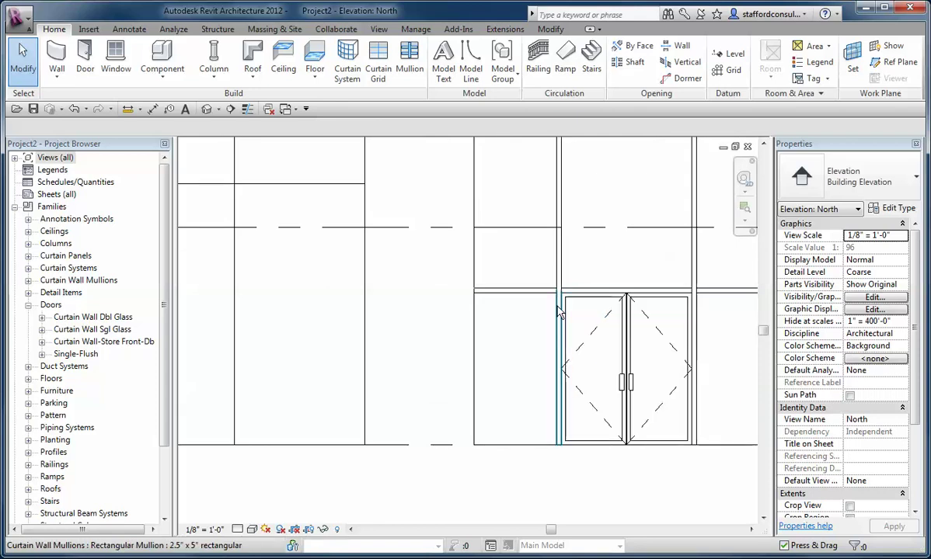
click(558, 311)
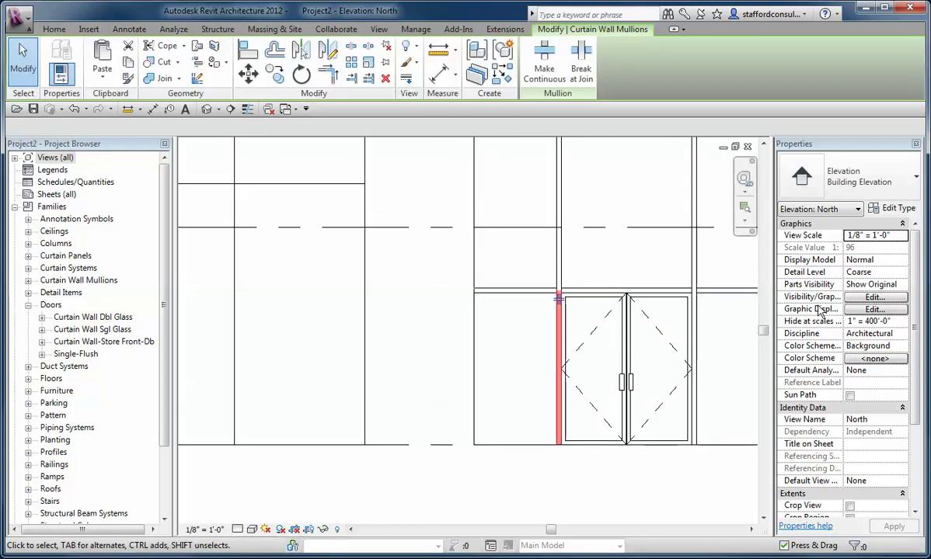
click(898, 208)
click(426, 323)
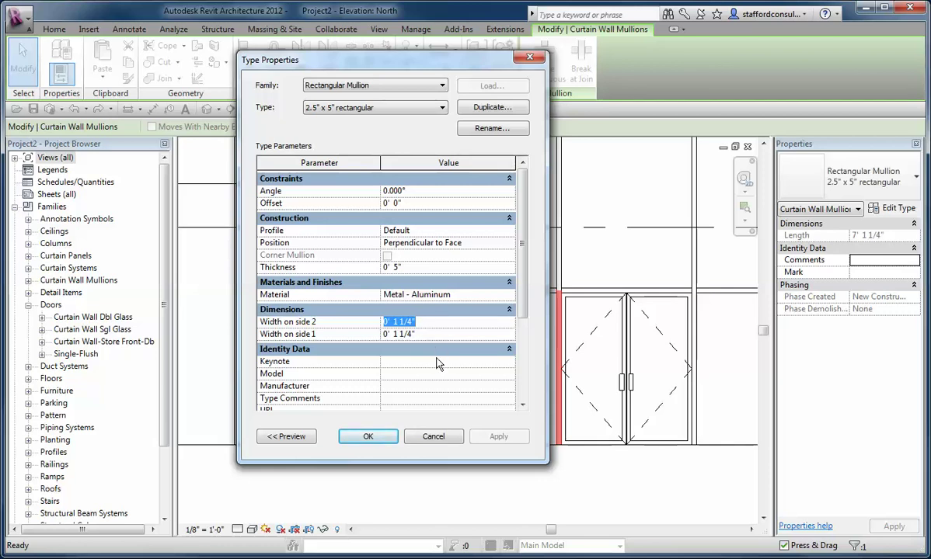
click(434, 436)
click(422, 336)
middle_drag(422, 336, 373, 342)
middle_drag(405, 312, 478, 264)
click(487, 222)
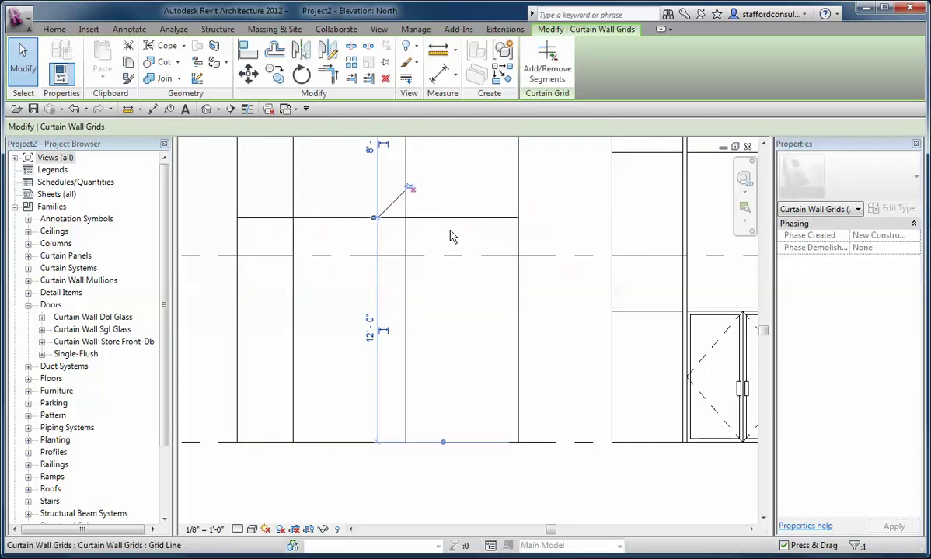
Add a horizontal curtain grid line across the middle wall.
key(Escape)
scroll(467, 261, down, 3)
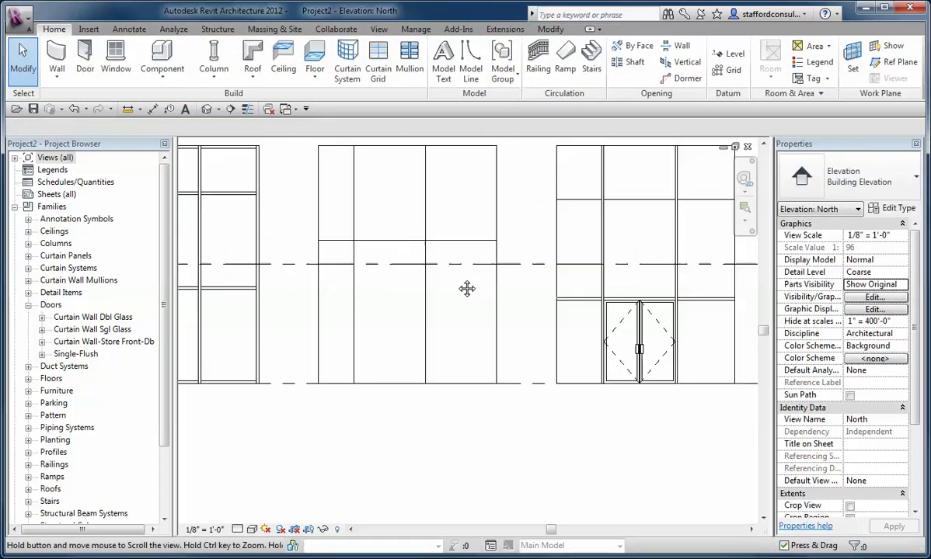
click(377, 74)
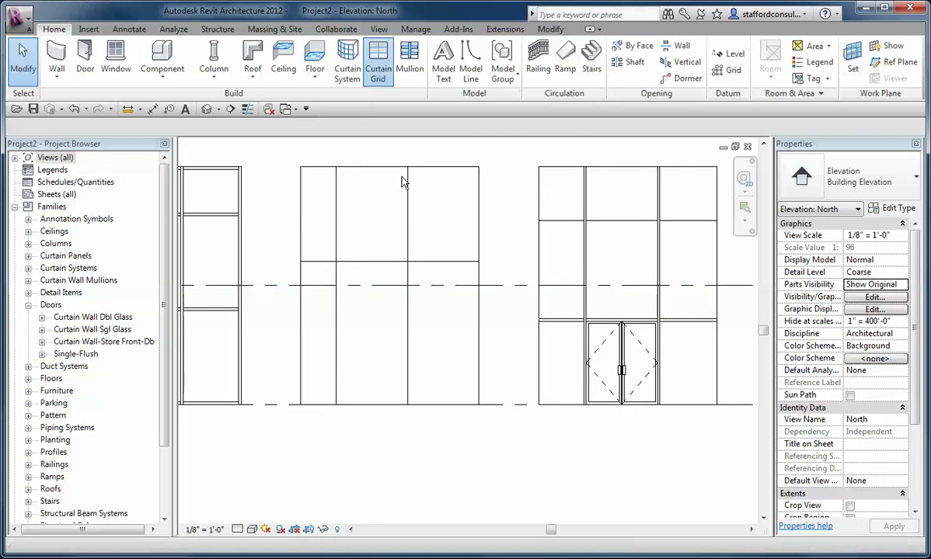
click(477, 321)
click(23, 58)
Change the middle wall's bottom middle panel to a Store Front Double Door.
key(Tab)
click(380, 330)
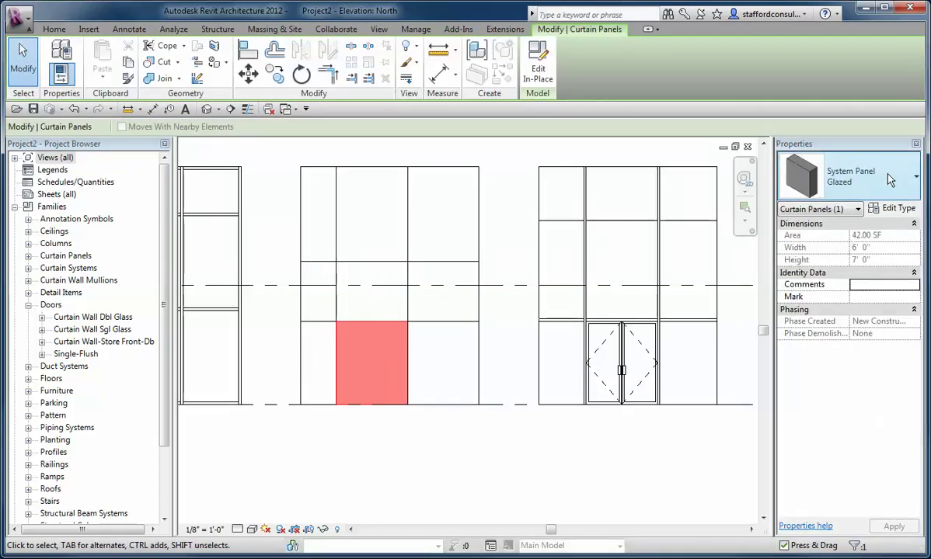
click(852, 185)
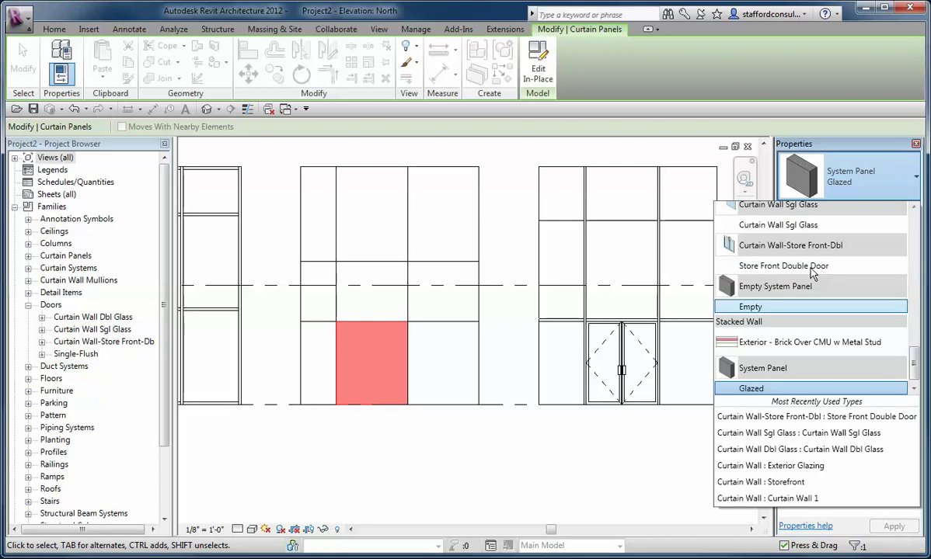
click(785, 265)
click(300, 466)
Pan to the left curtain wall and select its bottom middle glazed panel.
middle_drag(290, 468, 547, 461)
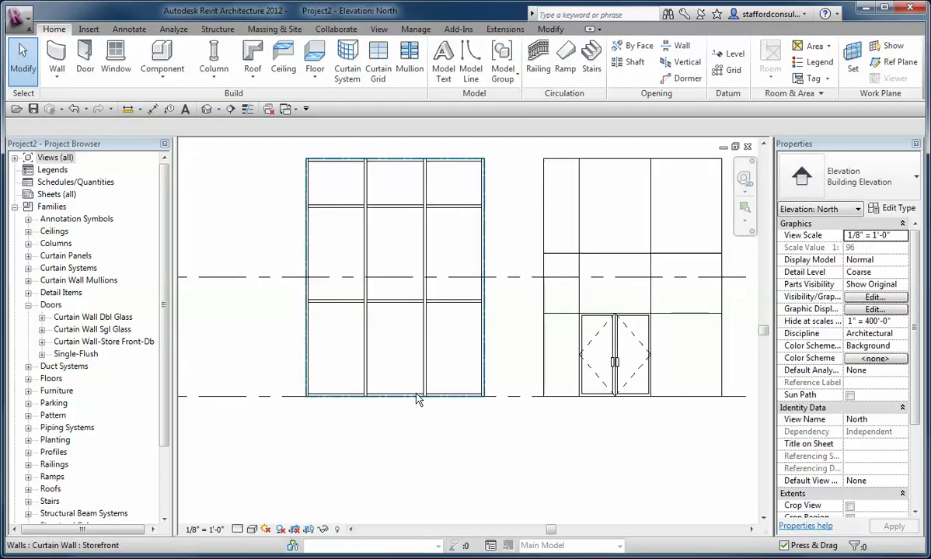
key(Tab)
key(Tab)
click(418, 398)
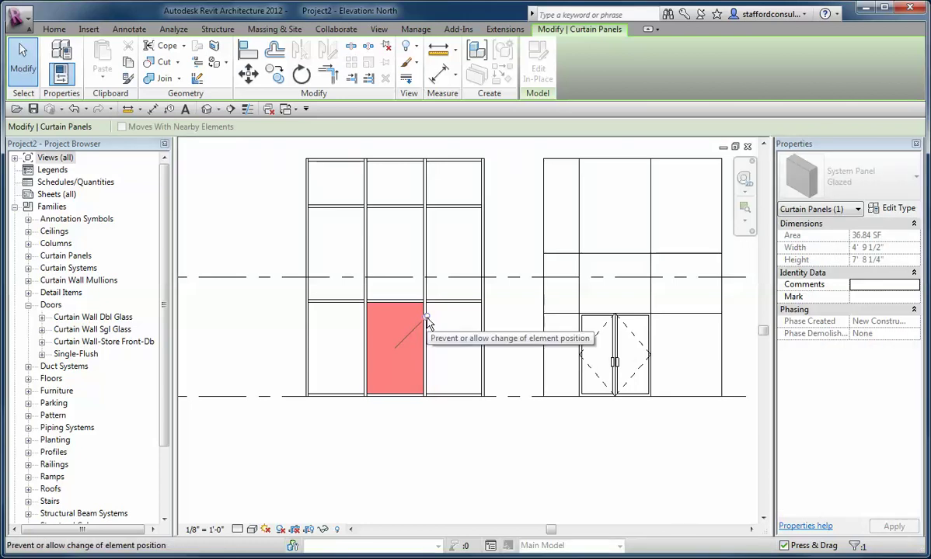
Unpin the selected panel, change it to Store Front Double Door, then select the mullion beneath.
click(426, 319)
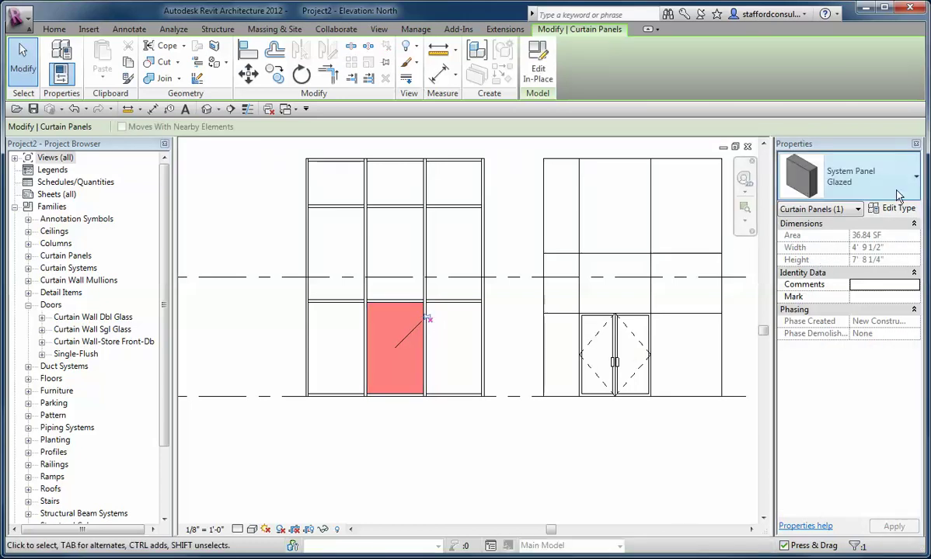
click(903, 190)
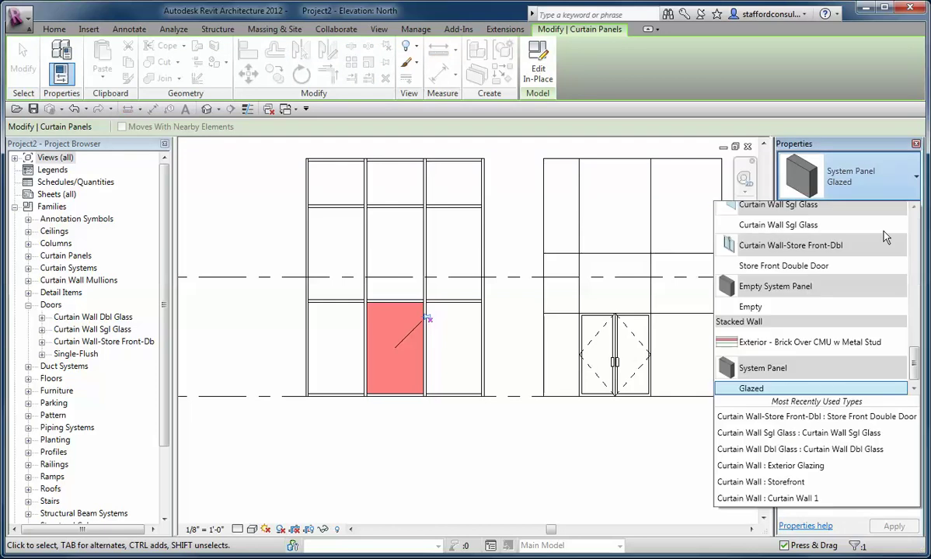
click(818, 266)
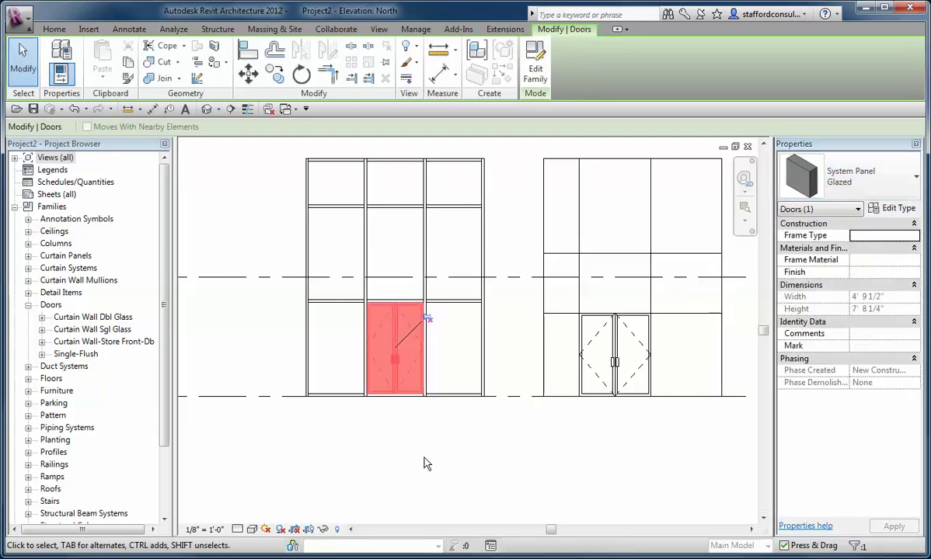
click(410, 439)
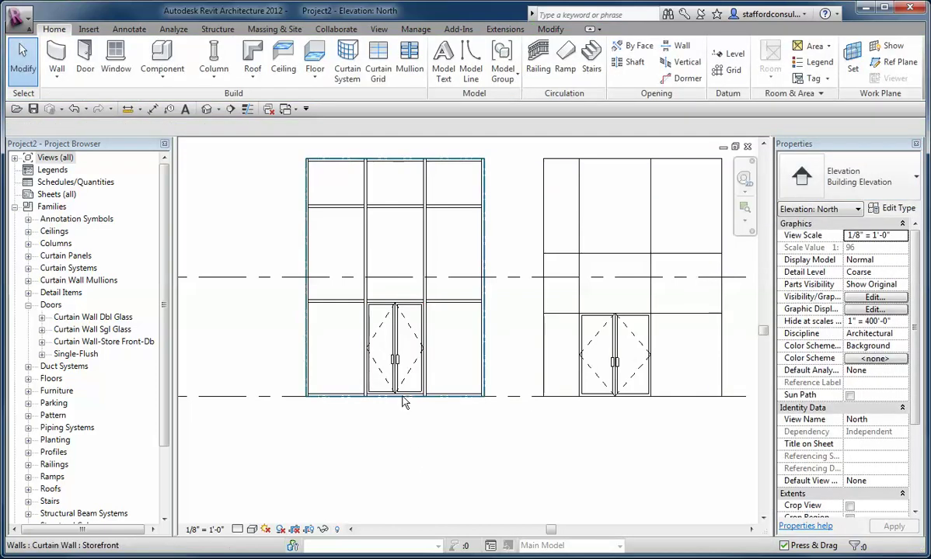
click(401, 398)
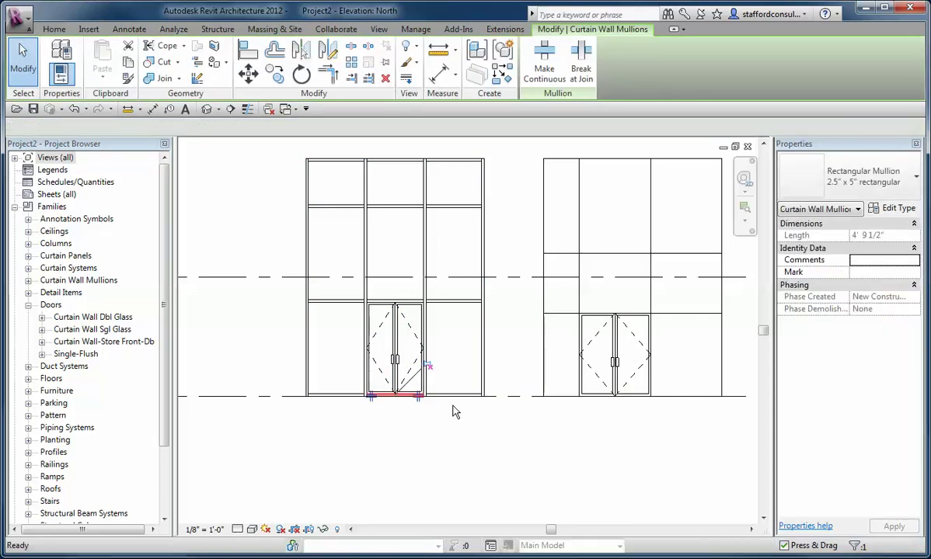
click(446, 435)
scroll(459, 432, down, 2)
middle_drag(511, 442, 427, 437)
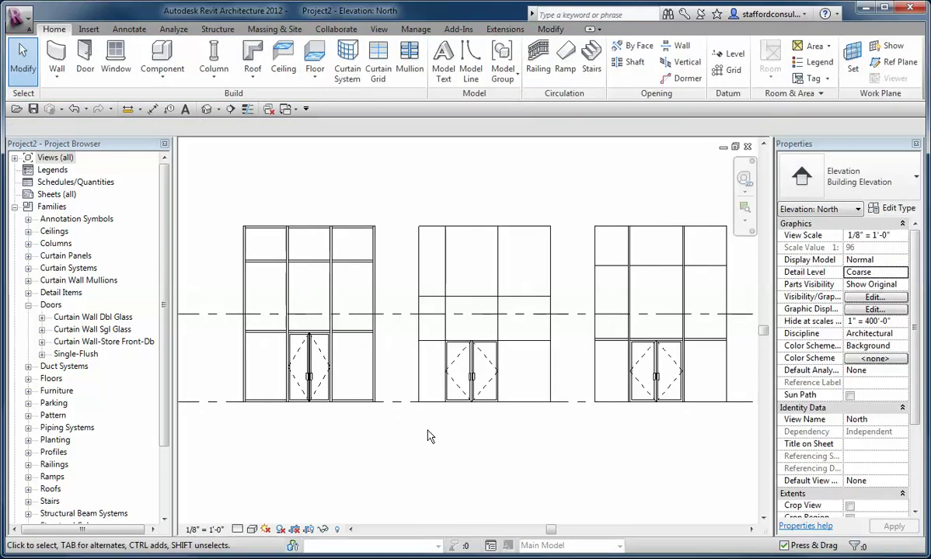
click(331, 303)
click(310, 307)
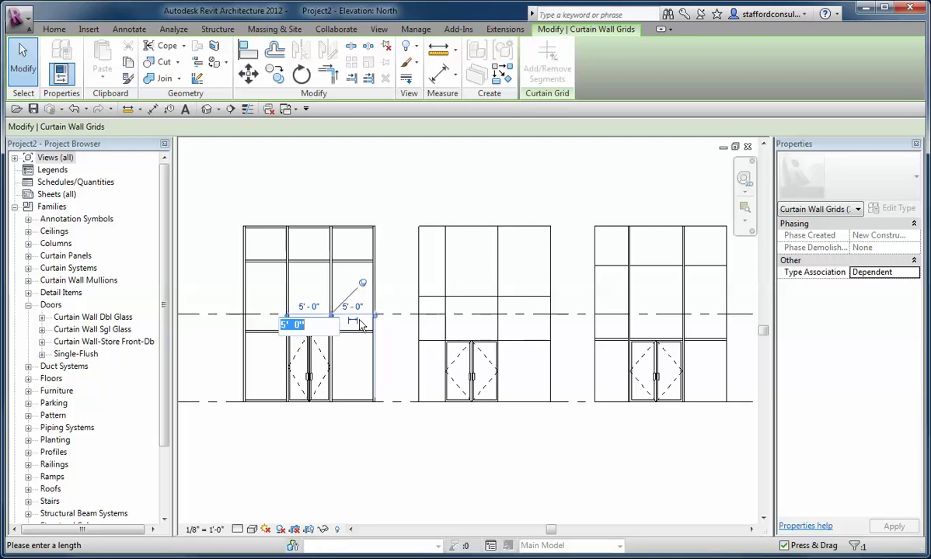
key(Return)
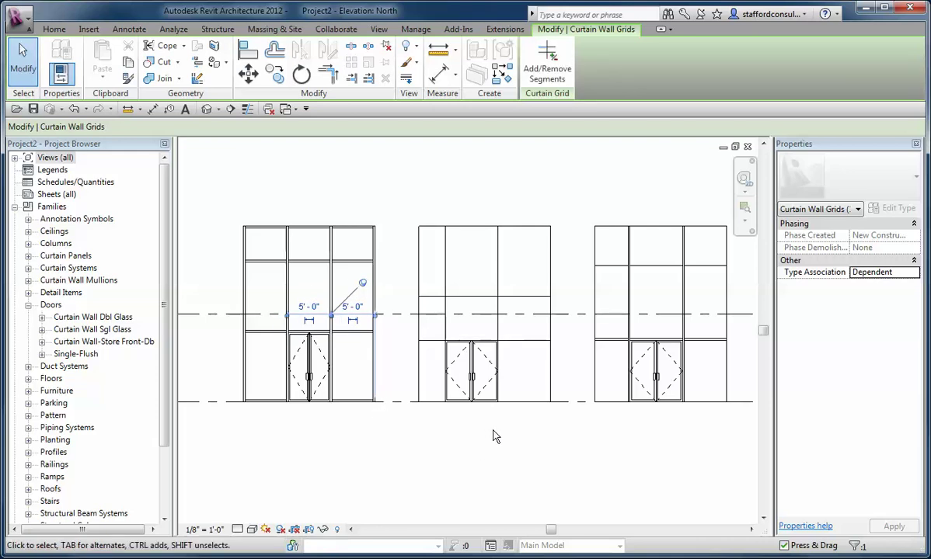
click(457, 443)
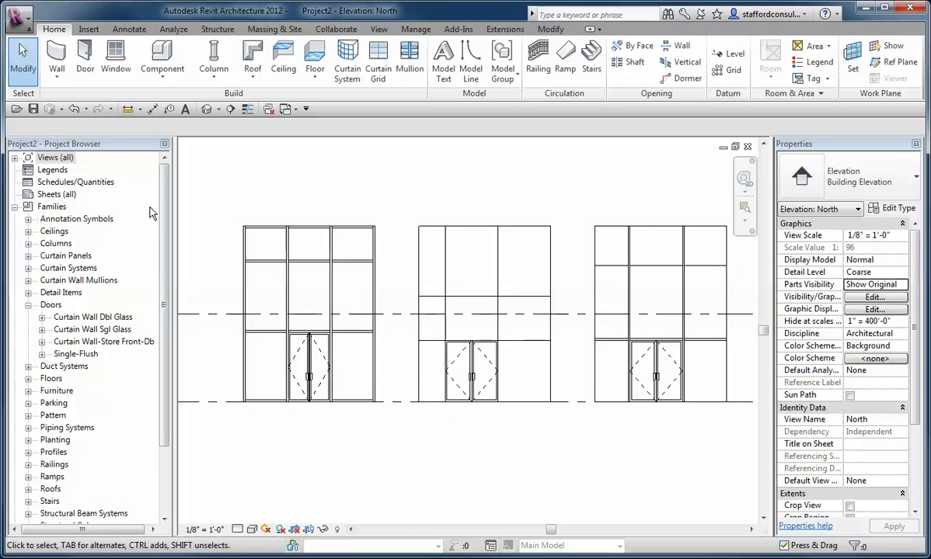
click(287, 112)
Switch to the Level 1 floor plan and hide the Doors category with VG.
click(216, 125)
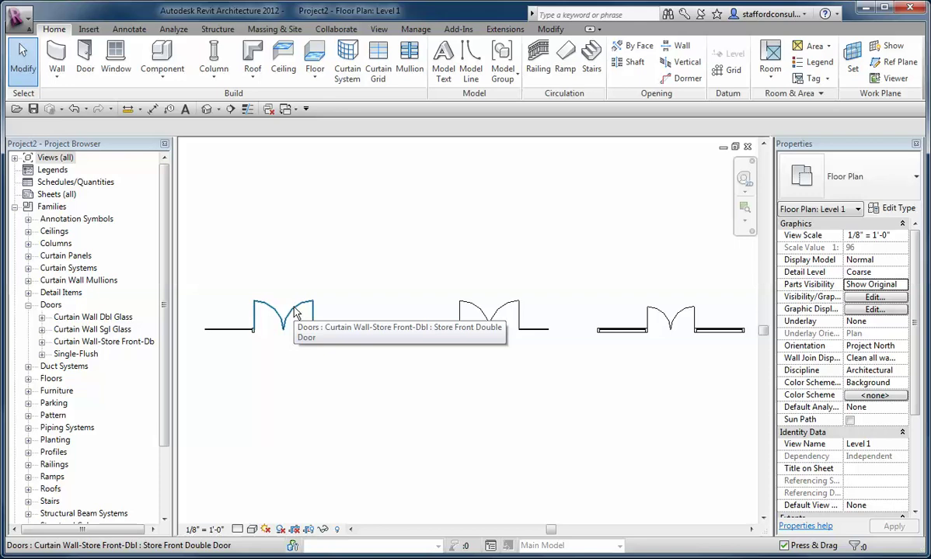
key(v)
key(g)
click(215, 253)
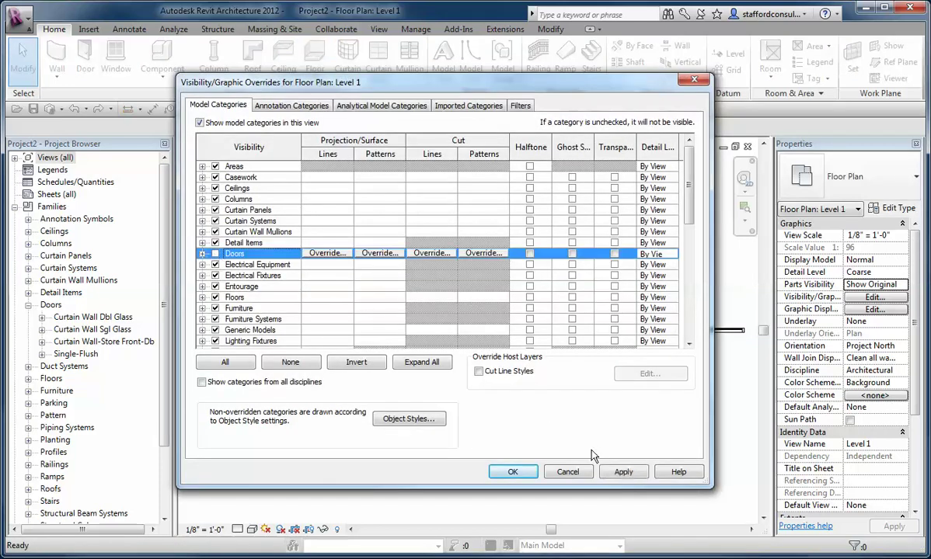
click(511, 474)
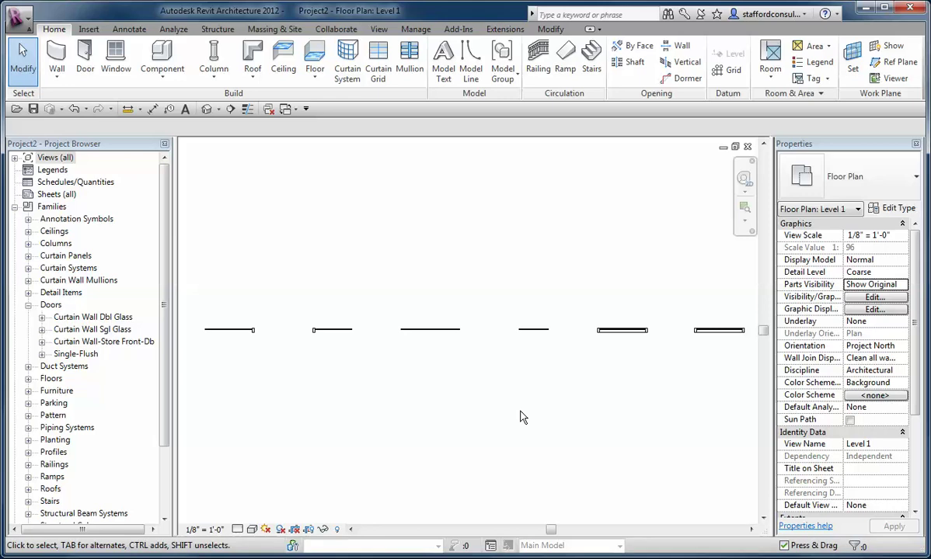
Turn the Doors category back on and return to the default 3D view.
key(v)
key(v)
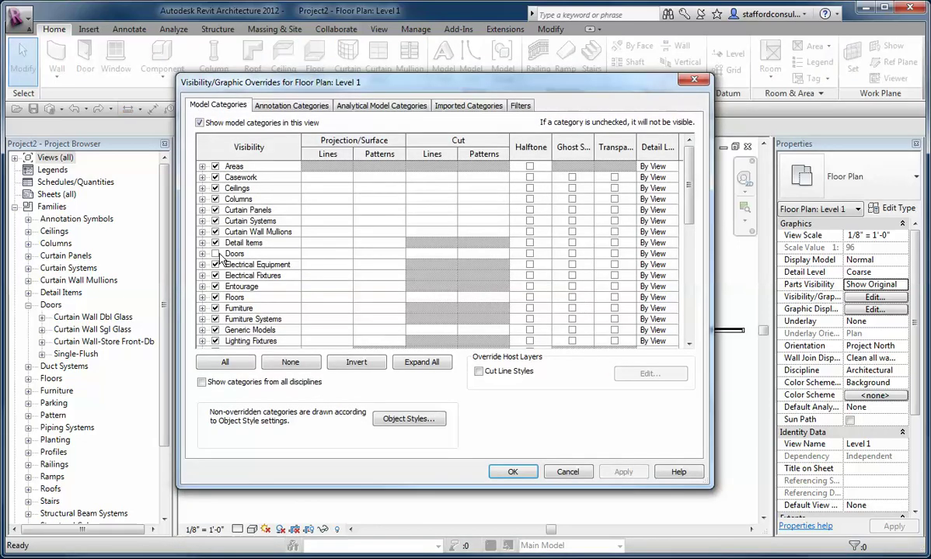
click(215, 253)
click(514, 471)
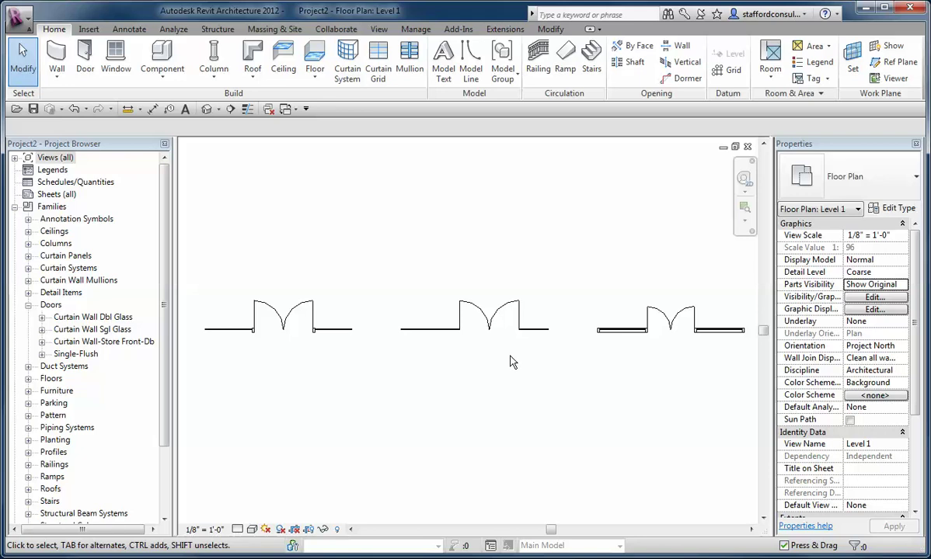
click(209, 110)
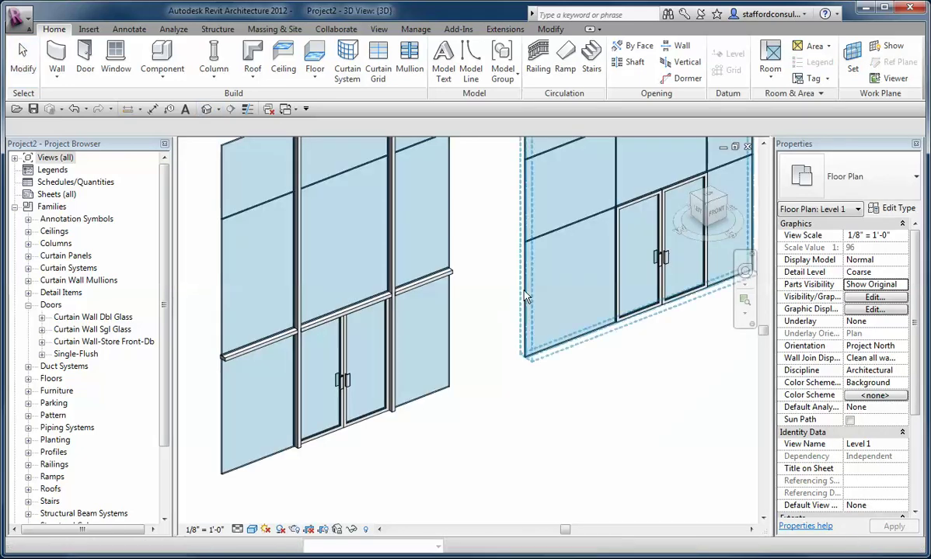
scroll(528, 338, down, 4)
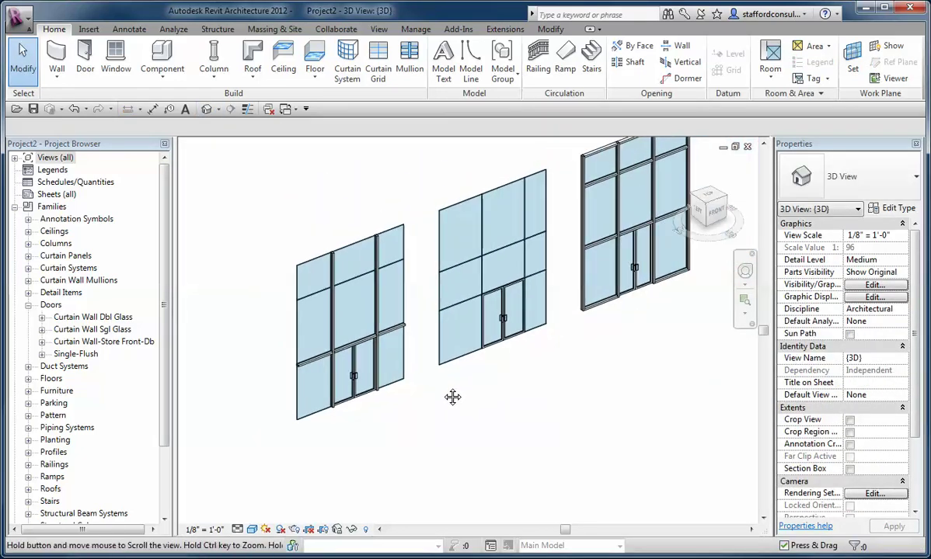
middle_drag(453, 395, 461, 417)
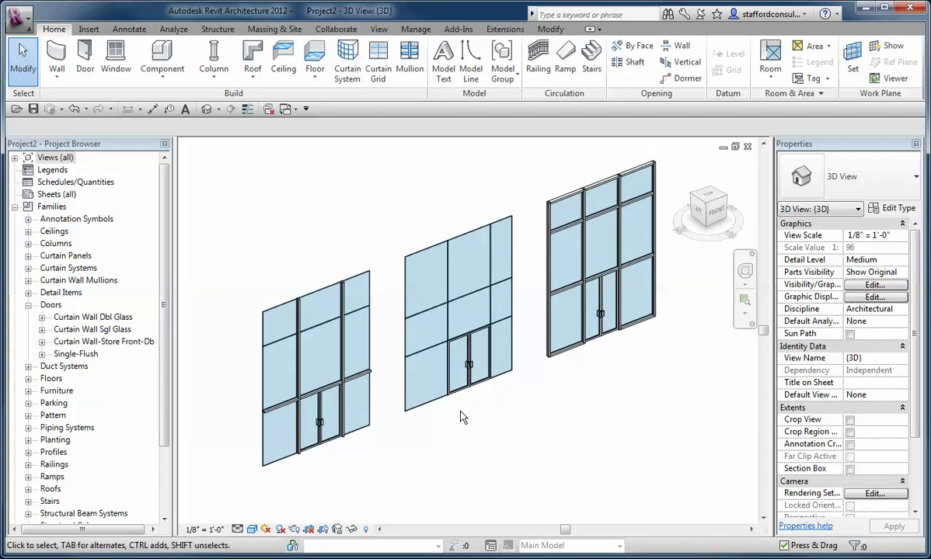